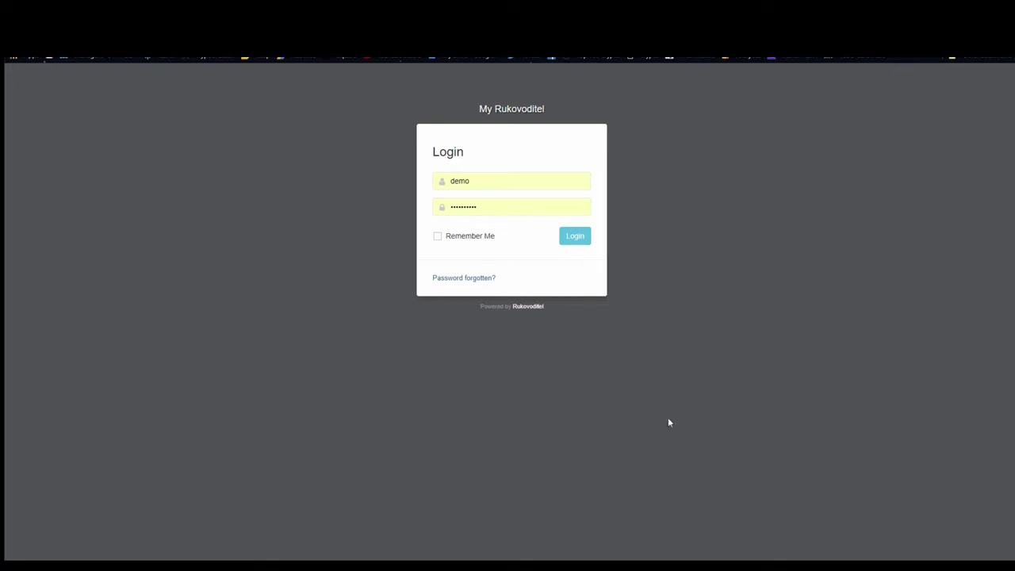
Sign in and open the Standard Reports list under Reports
{"action": "left_click", "coordinate": [577, 236]}
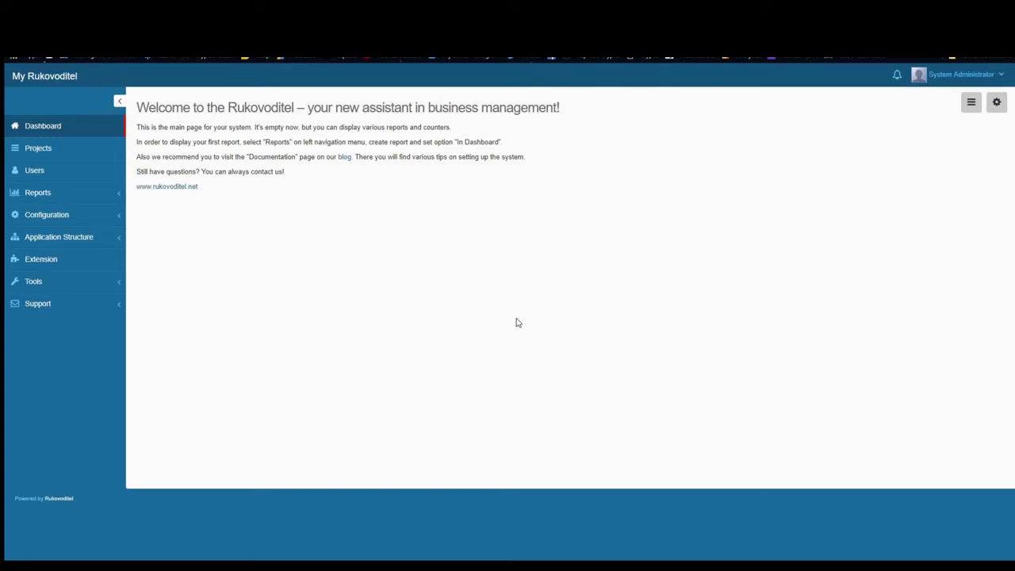
{"action": "left_click", "coordinate": [37, 192]}
{"action": "left_click", "coordinate": [75, 219]}
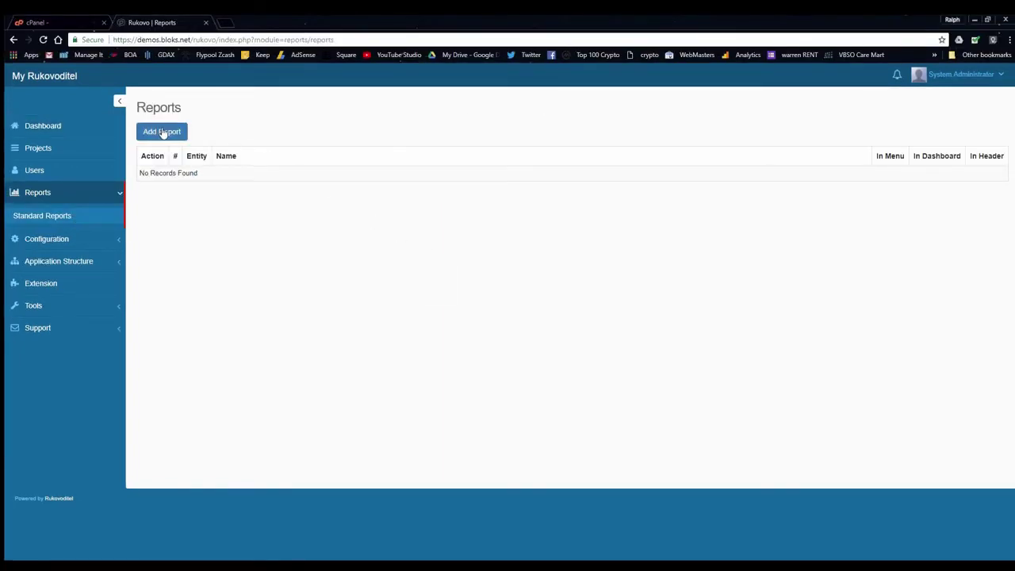
Start a new report named 'Projects' that shows in the menu and on the dashboard
{"action": "left_click", "coordinate": [164, 131]}
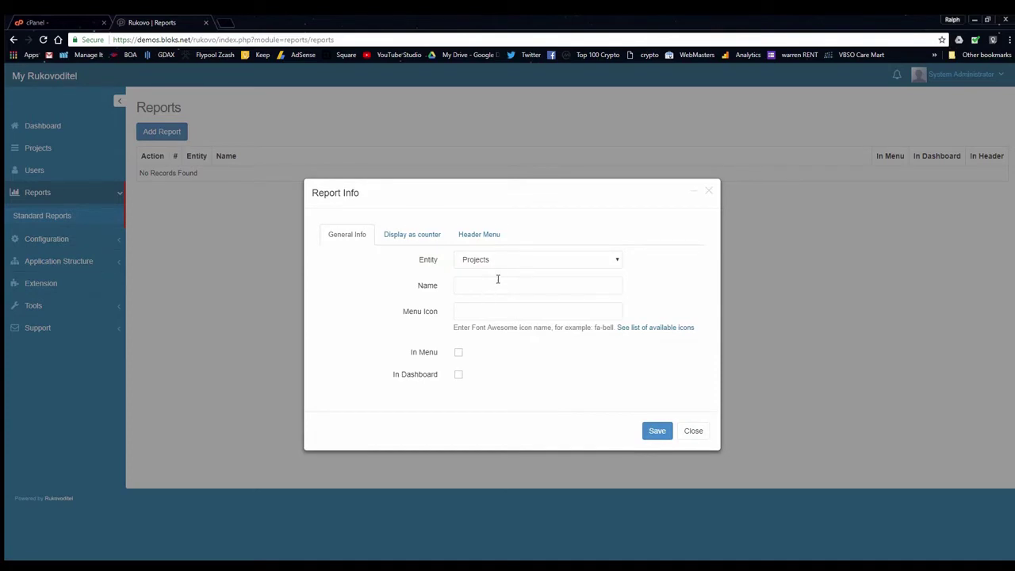
{"action": "left_click", "coordinate": [486, 287]}
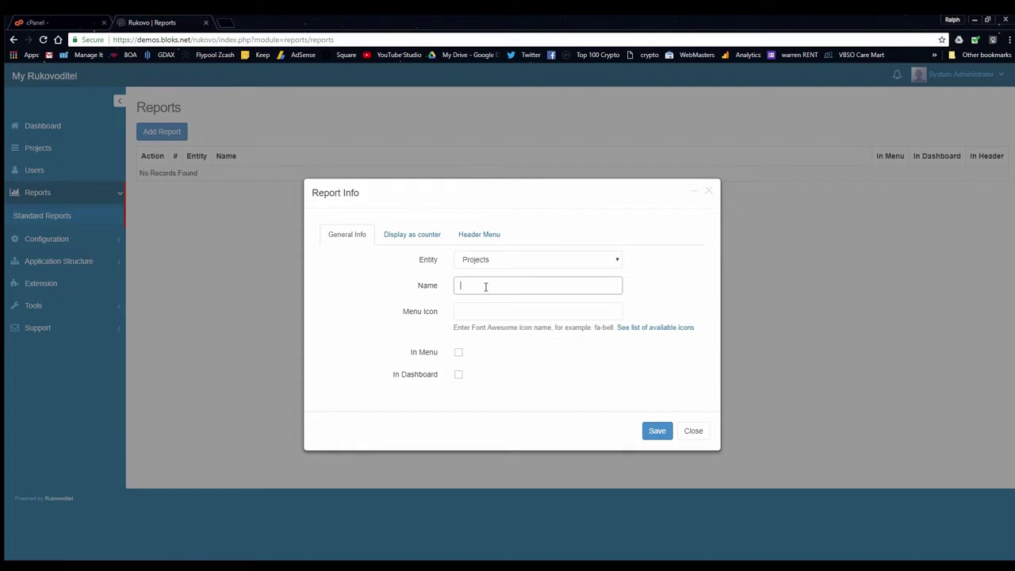
{"action": "type", "text": "Projects"}
{"action": "key", "text": "Tab"}
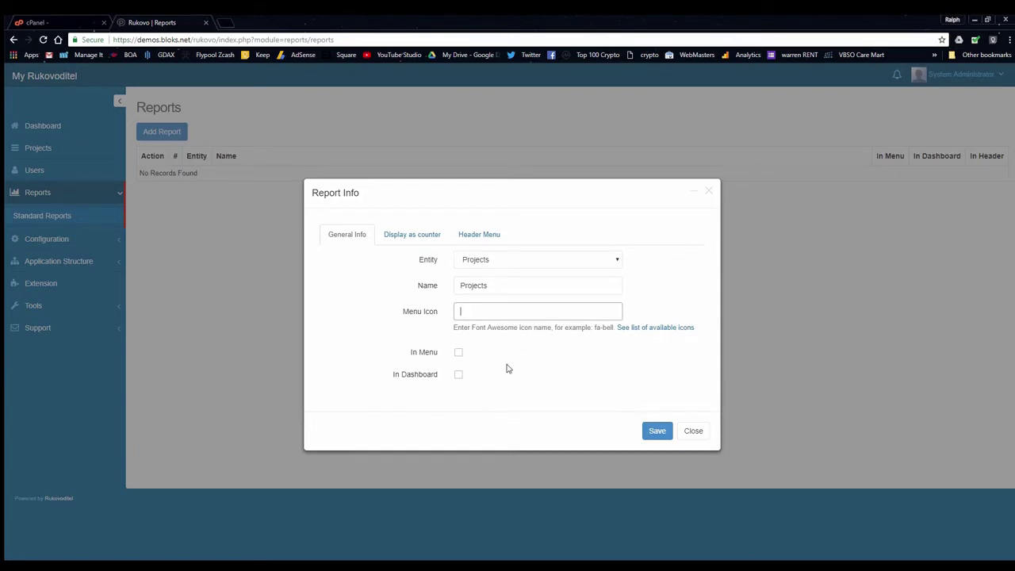
{"action": "left_click", "coordinate": [458, 354]}
{"action": "left_click", "coordinate": [458, 376]}
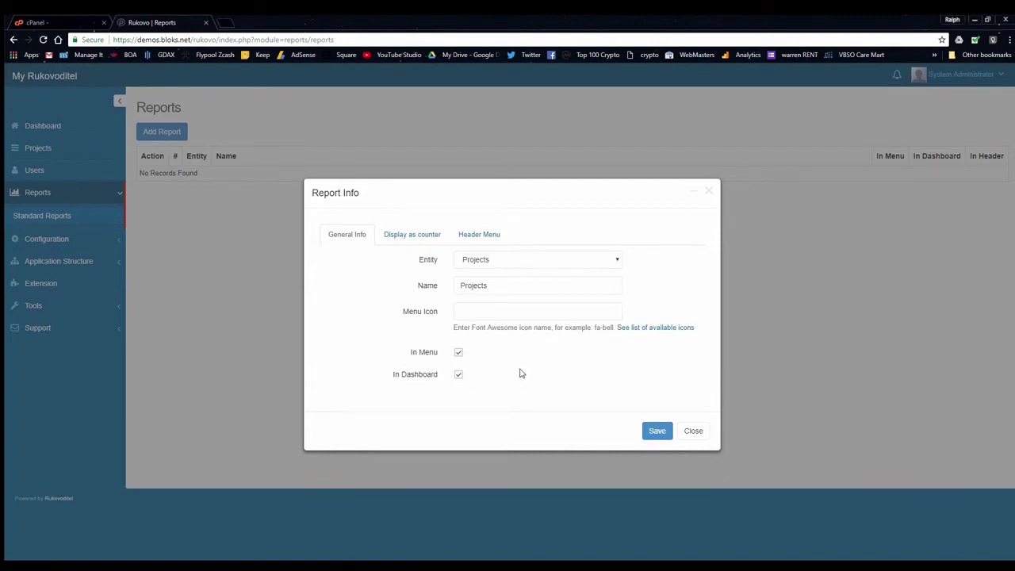
Enable its dashboard counter with icon and auto-updating header entry, save, and view the dashboard
{"action": "left_click", "coordinate": [426, 238]}
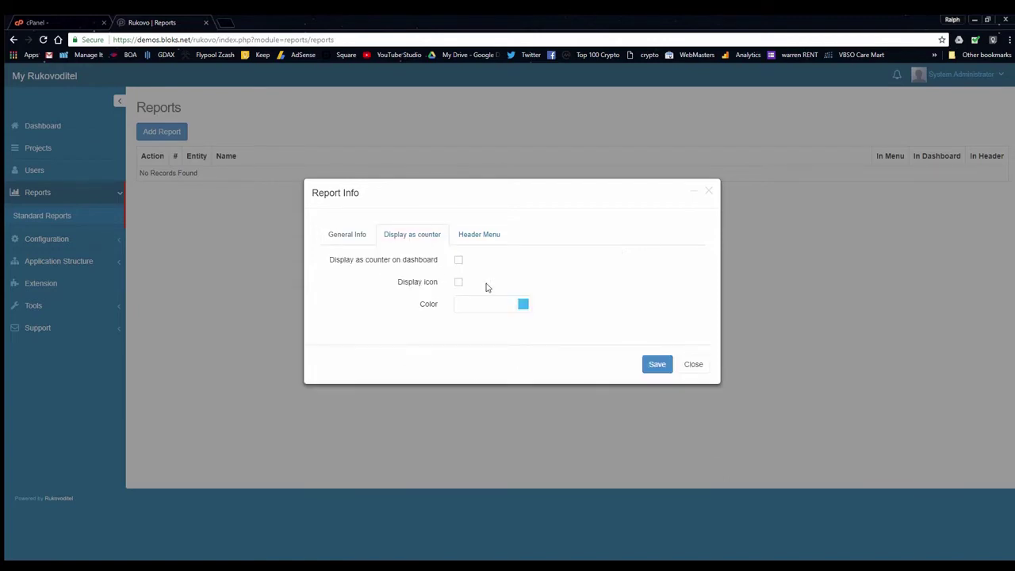
{"action": "left_click", "coordinate": [458, 259]}
{"action": "left_click", "coordinate": [458, 281]}
{"action": "left_click", "coordinate": [482, 235]}
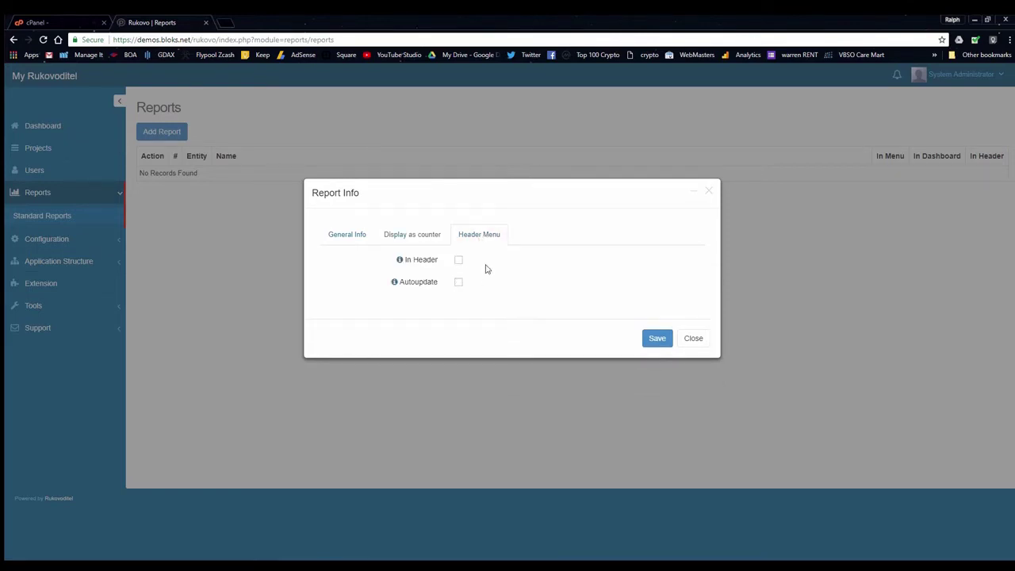
{"action": "left_click", "coordinate": [459, 259]}
{"action": "left_click", "coordinate": [458, 282]}
{"action": "left_click", "coordinate": [654, 341]}
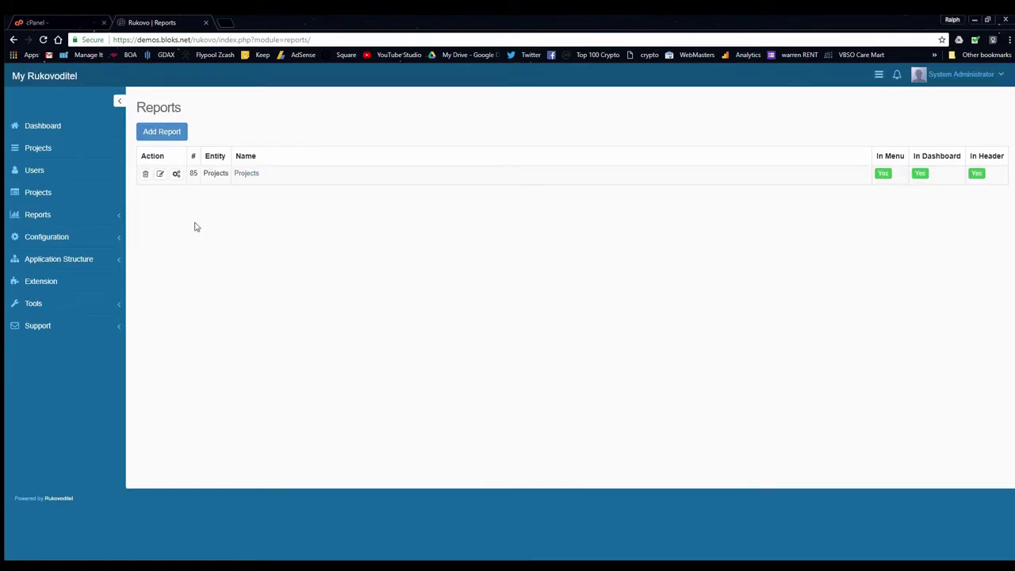
{"action": "left_click", "coordinate": [49, 132]}
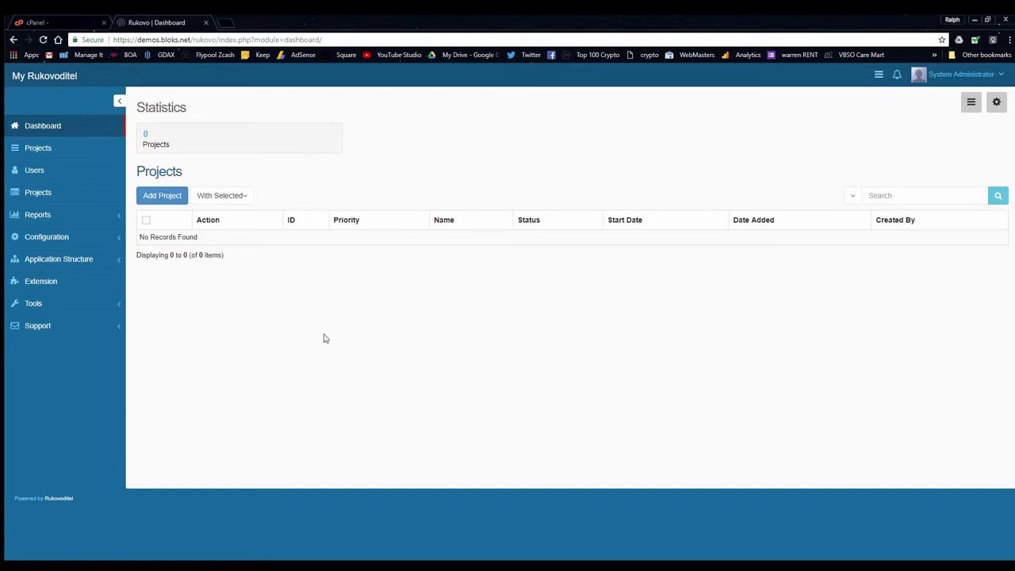
Start a new project named '1600 Pennsylvania Ave' with start date May 21, 2018
{"action": "left_click", "coordinate": [165, 195]}
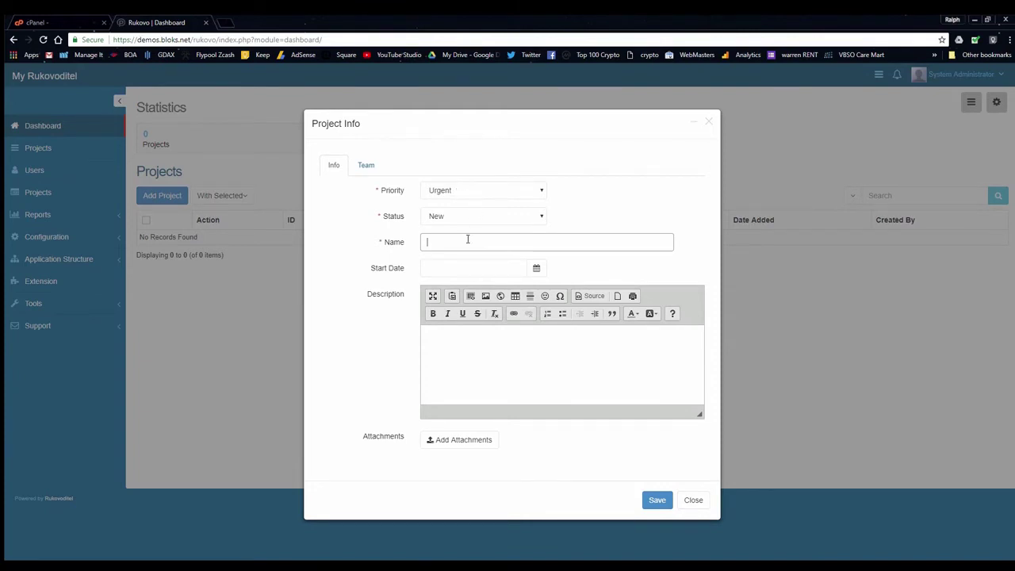
{"action": "type", "text": "1600"}
{"action": "type", "text": "Pens"}
{"action": "key", "text": "BackSpace"}
{"action": "type", "text": "nsylvania Ave"}
{"action": "key", "text": "Tab"}
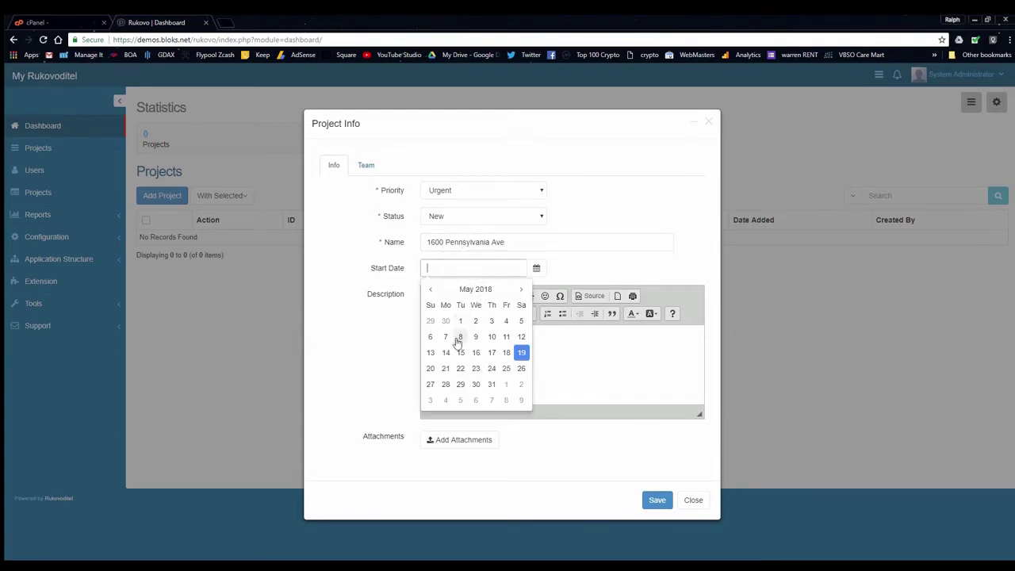
{"action": "left_click", "coordinate": [445, 369]}
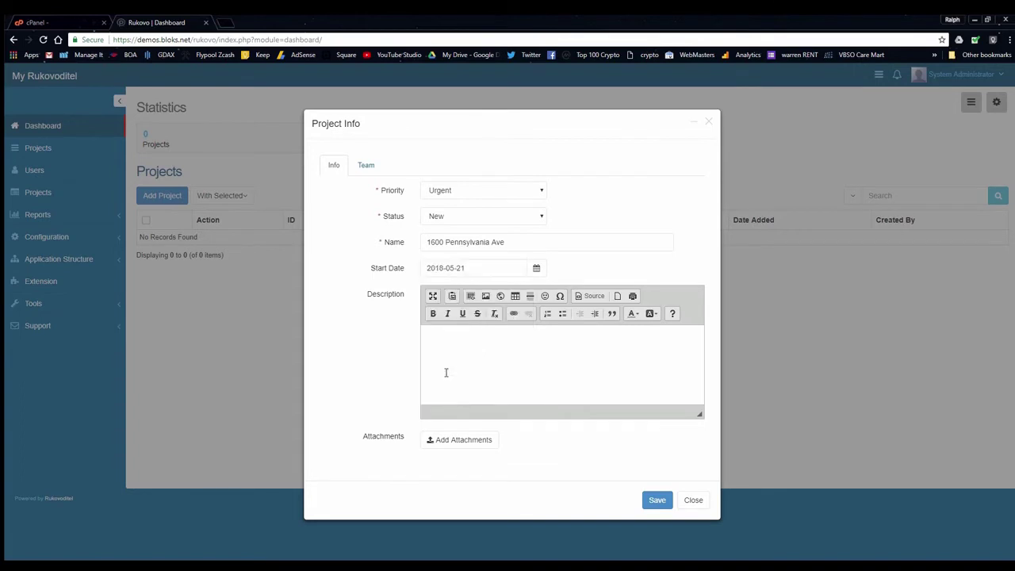
Describe it as 'This home needs a lot of work.', add System Administrator to the team, and save
{"action": "left_click", "coordinate": [503, 349]}
{"action": "type", "text": "This home needs a lot of work."}
{"action": "left_click", "coordinate": [365, 164]}
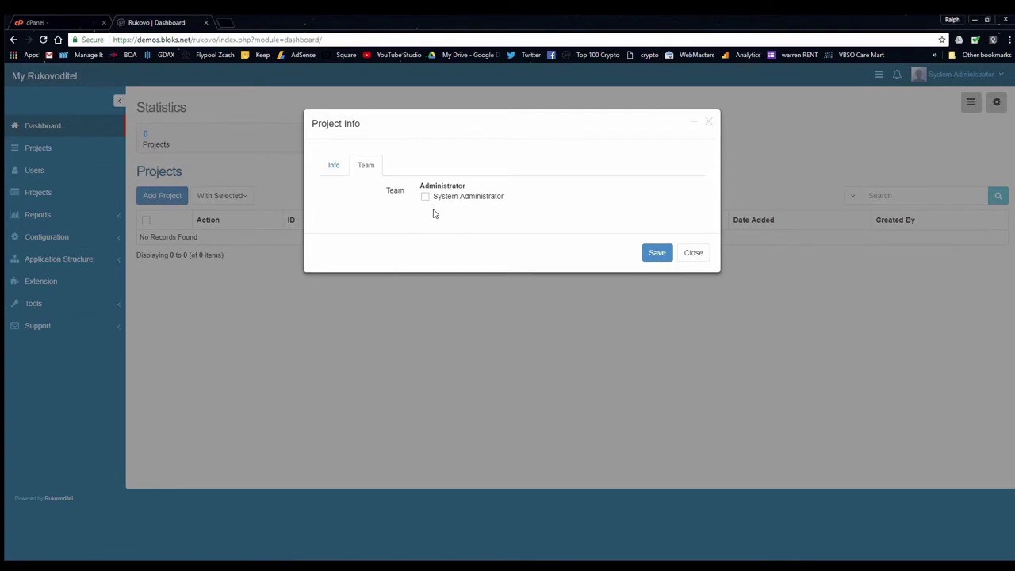
{"action": "left_click", "coordinate": [425, 197]}
{"action": "left_click", "coordinate": [659, 252]}
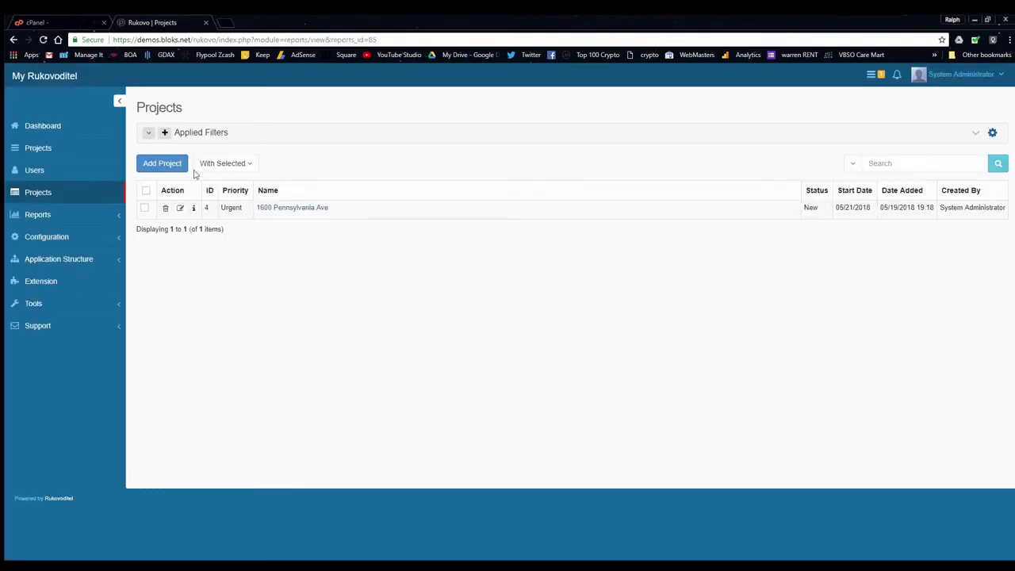
From the dashboard, open the 1600 Pennsylvania Ave project and view all its tasks
{"action": "left_click", "coordinate": [57, 126]}
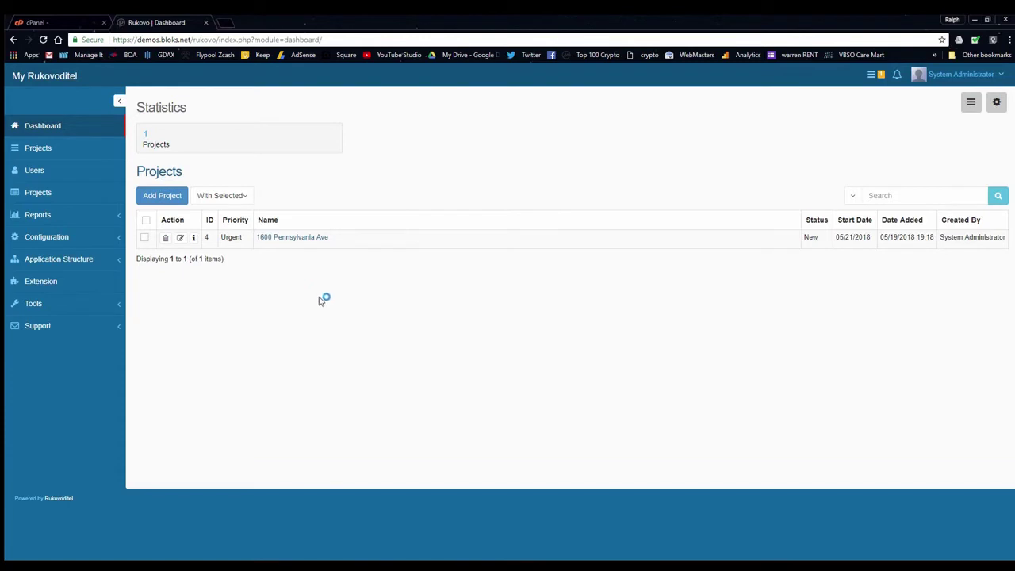
{"action": "left_click", "coordinate": [295, 238]}
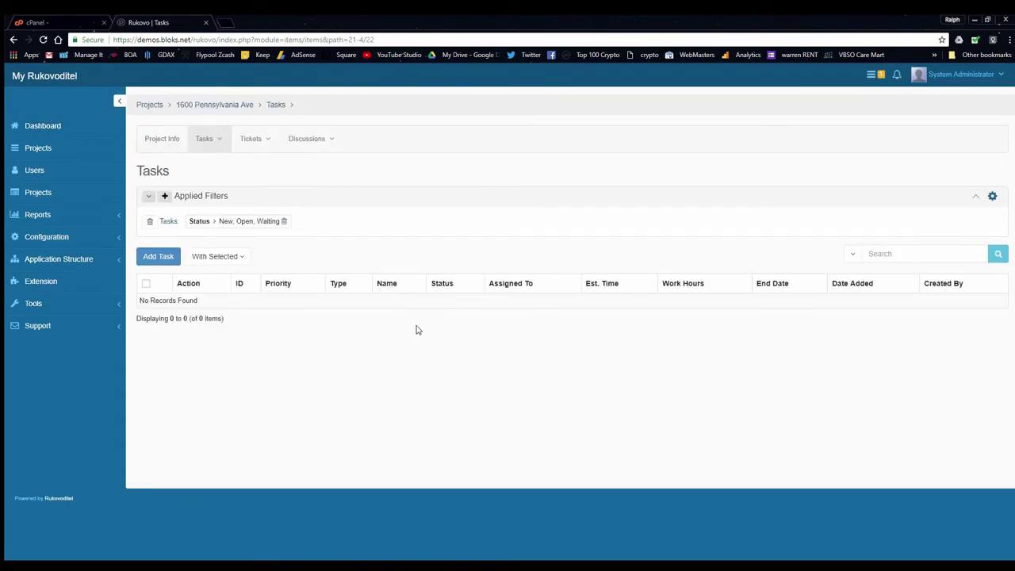
{"action": "left_click", "coordinate": [208, 138]}
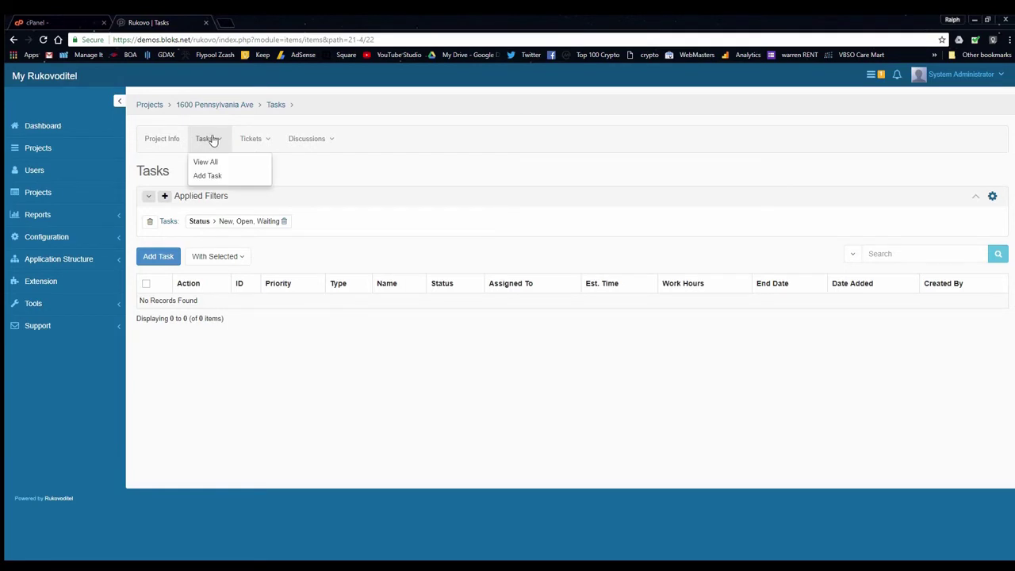
{"action": "left_click", "coordinate": [181, 140]}
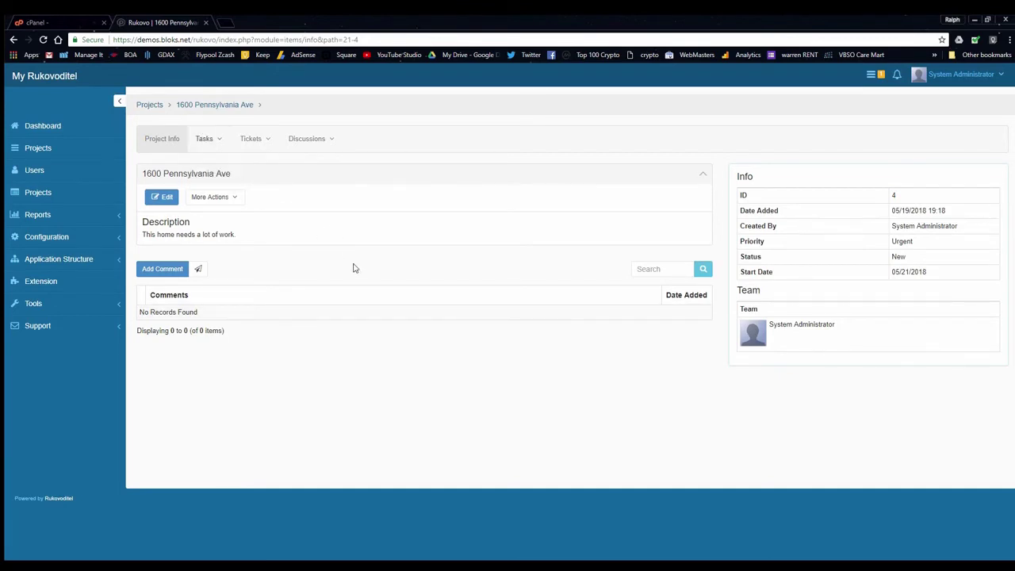
{"action": "mouse_move", "coordinate": [215, 141]}
{"action": "left_click", "coordinate": [204, 162]}
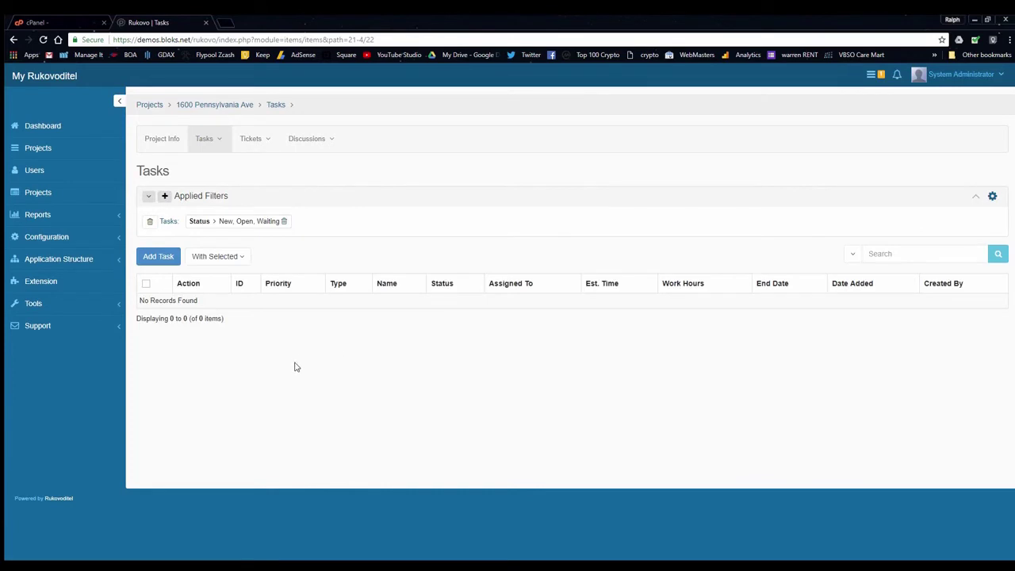
Start a 'Roof leaks' task with Urgent priority, assigned to System Administrator, with a description
{"action": "left_click", "coordinate": [166, 252]}
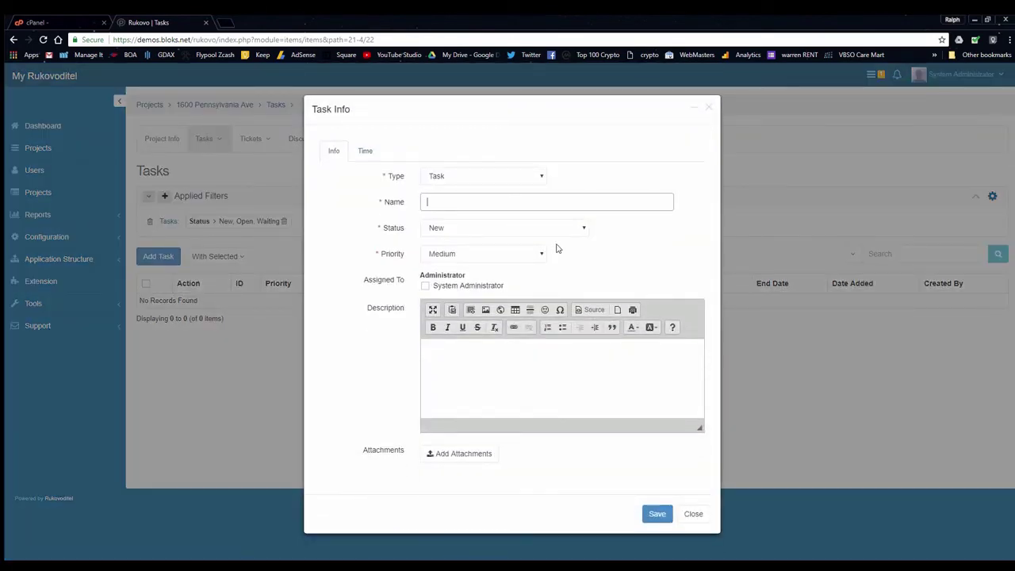
{"action": "left_click", "coordinate": [488, 178]}
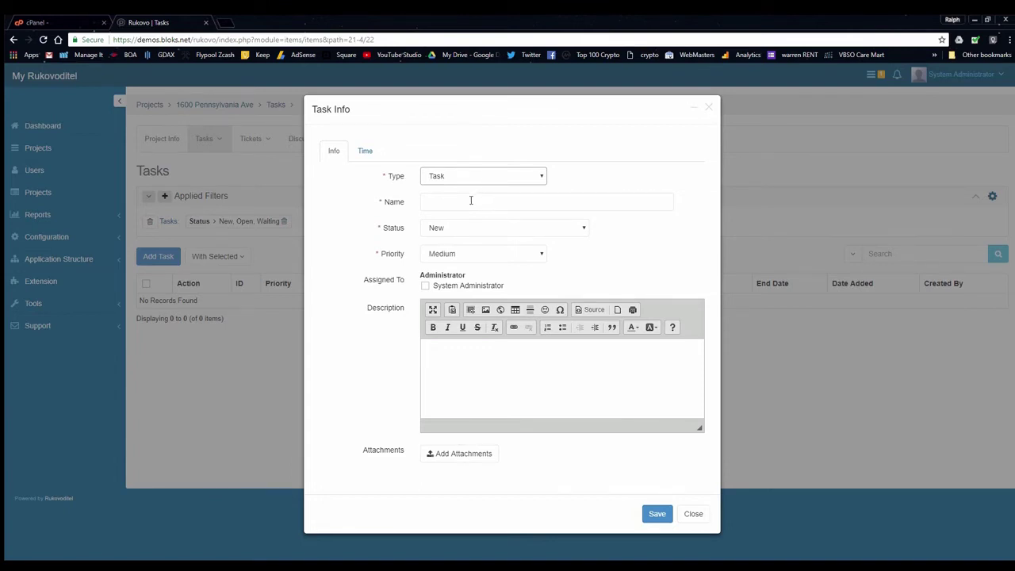
{"action": "left_click", "coordinate": [465, 204]}
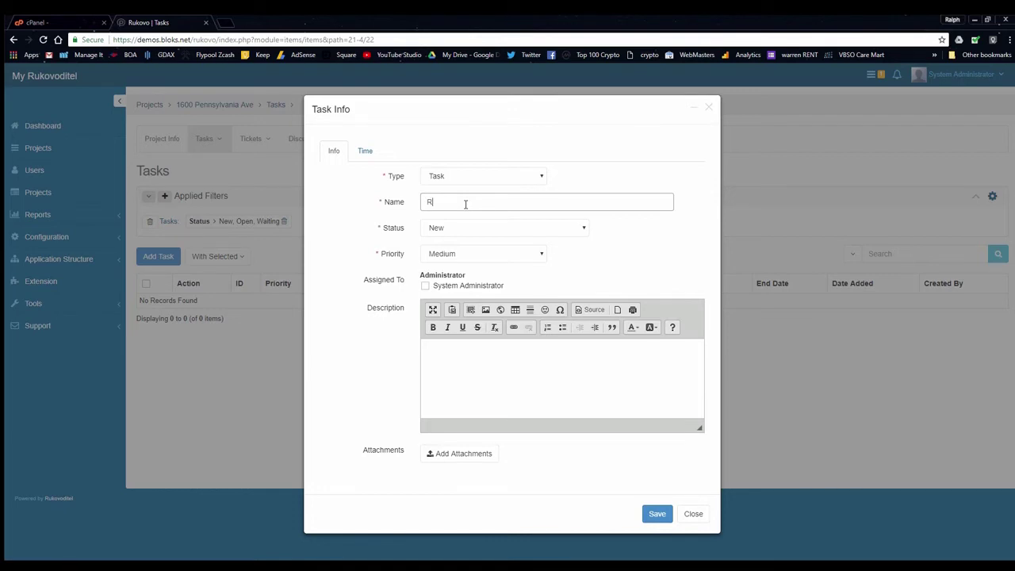
{"action": "key", "text": "Tab"}
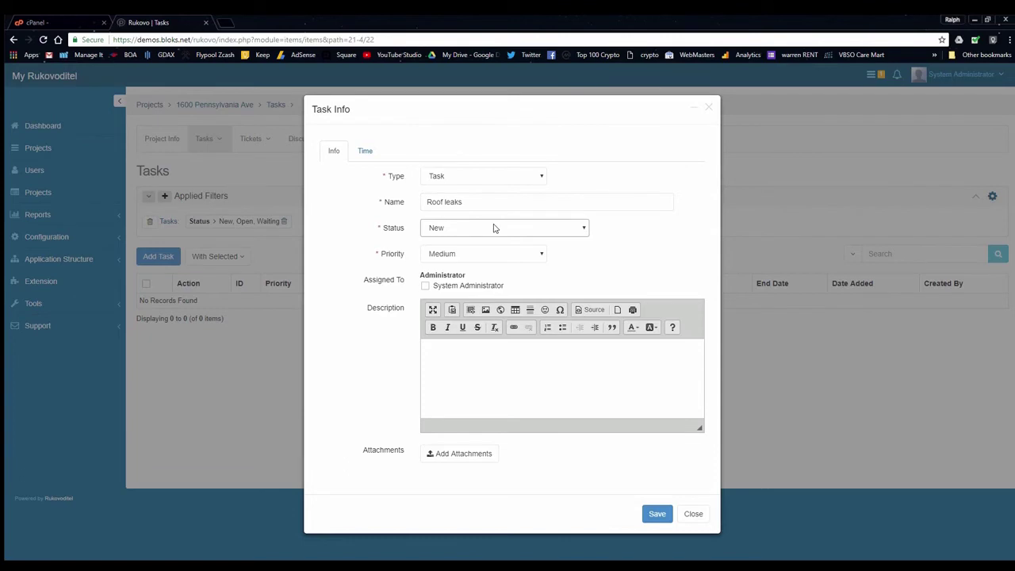
{"action": "left_click", "coordinate": [480, 255]}
{"action": "left_click", "coordinate": [473, 268]}
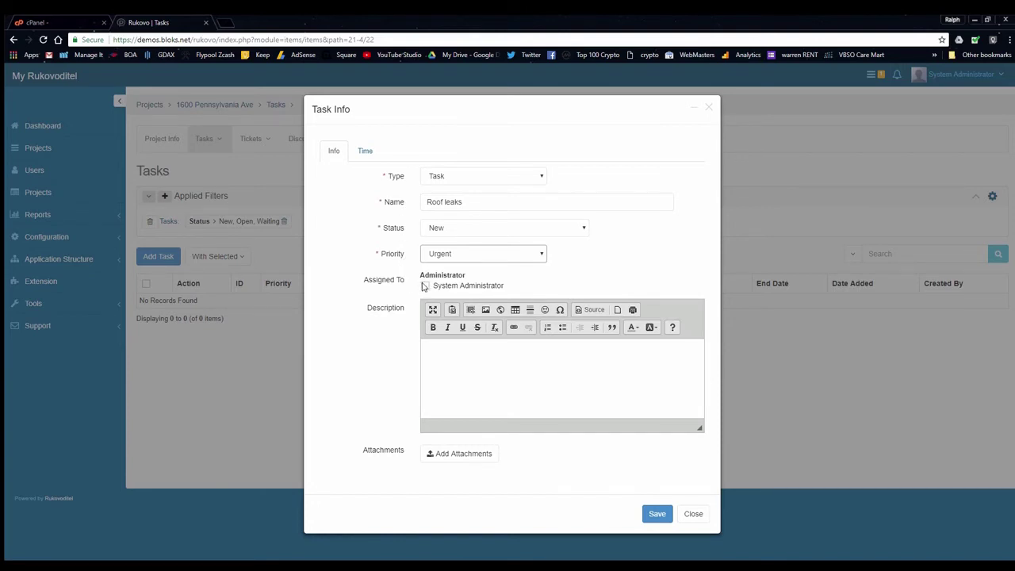
{"action": "left_click", "coordinate": [424, 287]}
{"action": "left_click", "coordinate": [535, 345]}
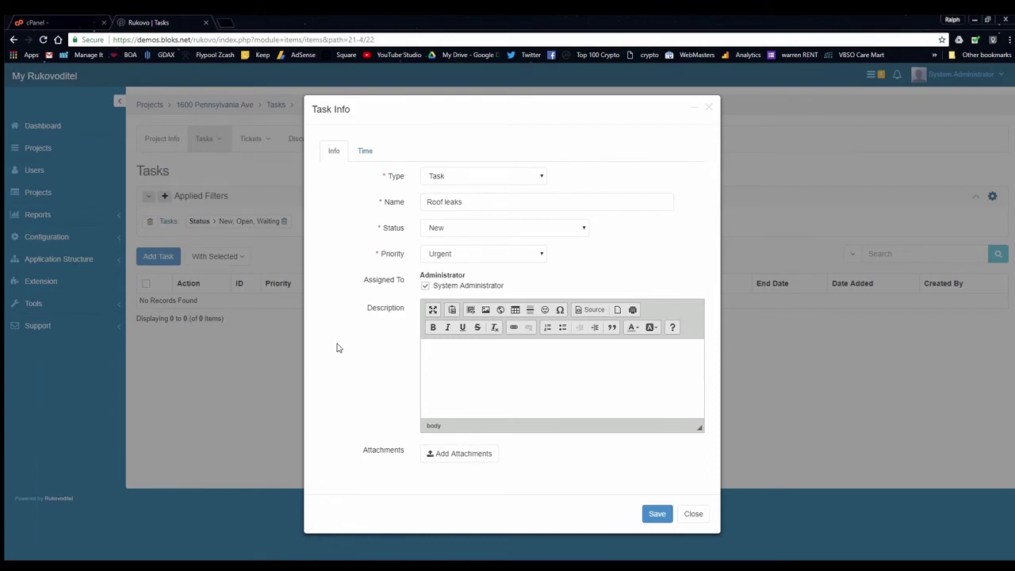
{"action": "type", "text": "are"}
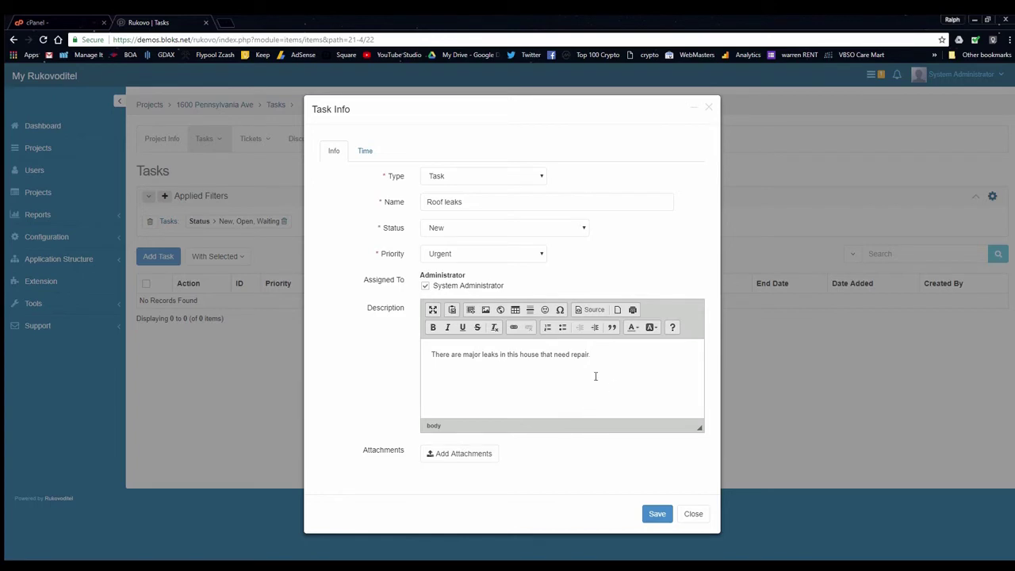
Set its time details, running 2018-05-21 to 2018-05-22, and save the task
{"action": "left_click", "coordinate": [364, 150]}
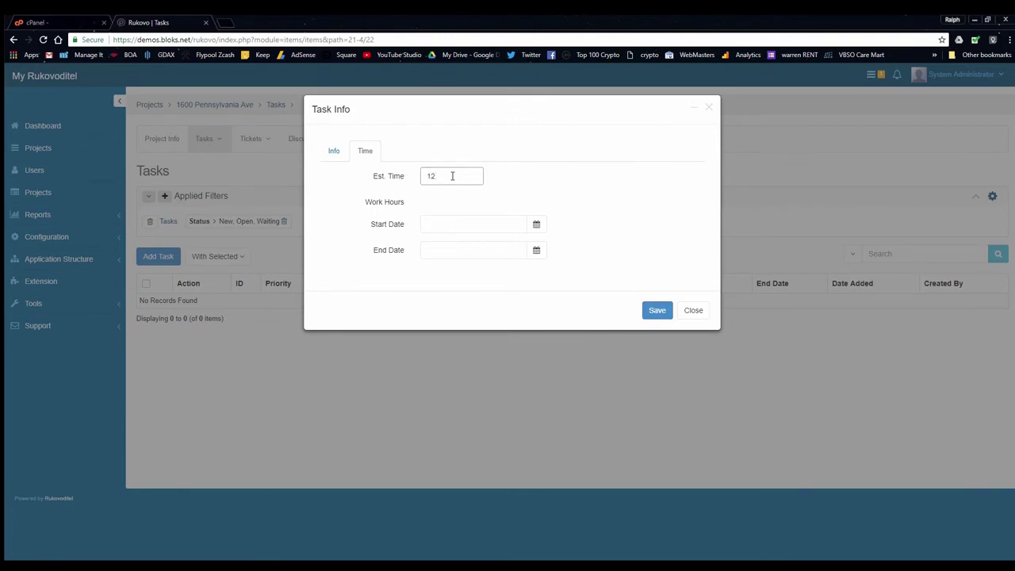
{"action": "left_click", "coordinate": [537, 224]}
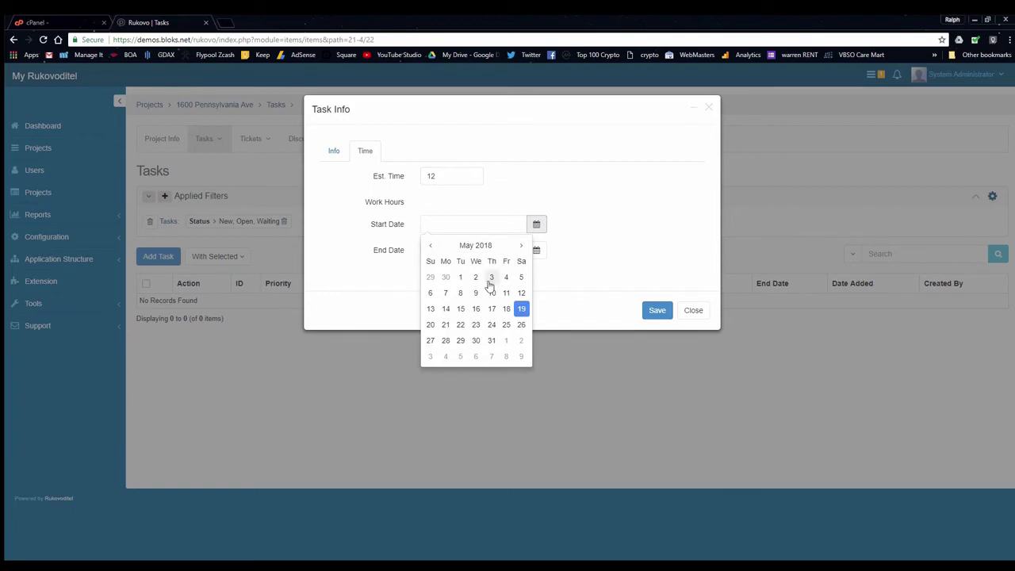
{"action": "left_click", "coordinate": [446, 324]}
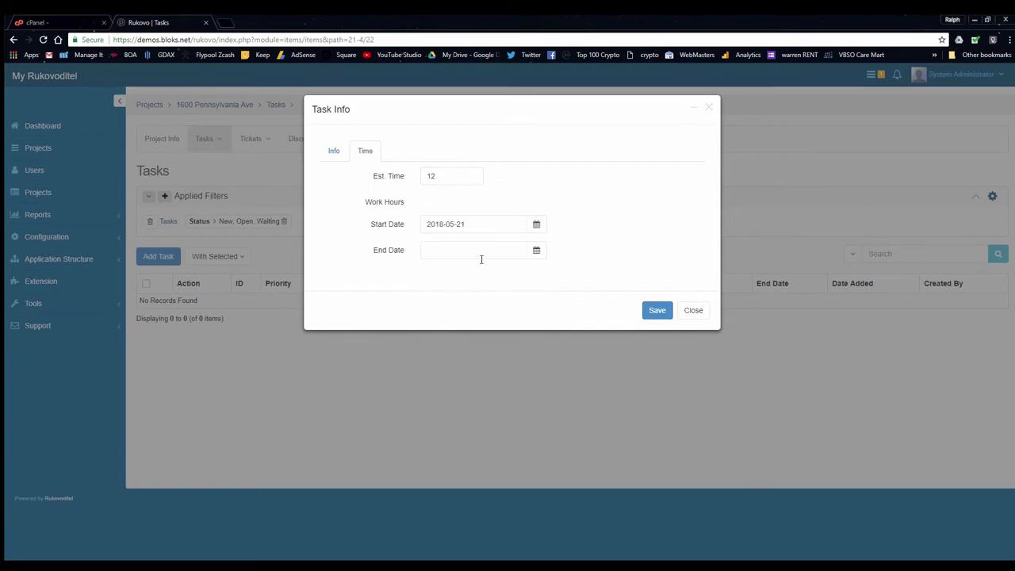
{"action": "left_click", "coordinate": [536, 250]}
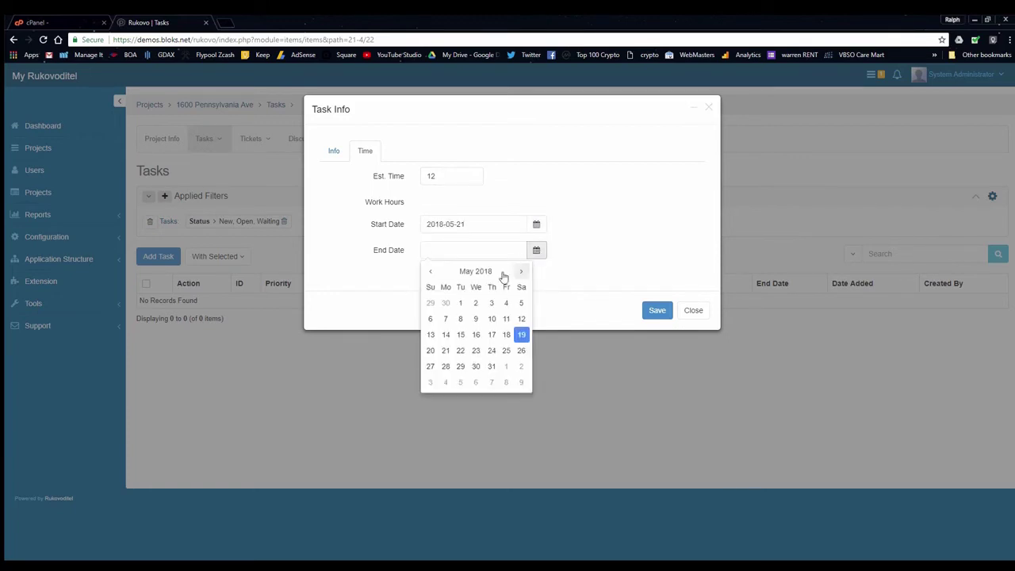
{"action": "left_click", "coordinate": [459, 350]}
{"action": "left_click", "coordinate": [666, 311]}
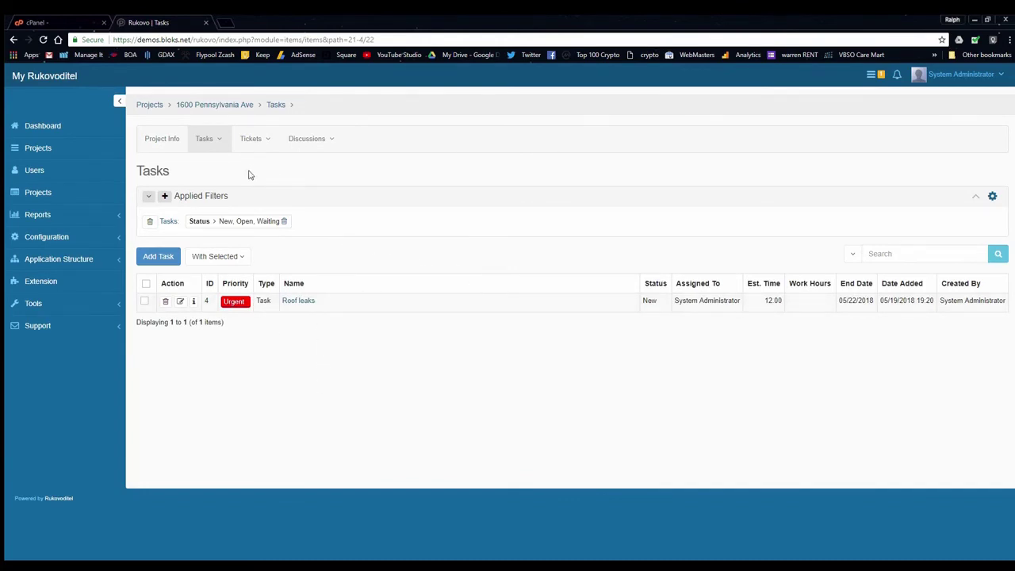
Return to the dashboard and expand the Reports section
{"action": "left_click", "coordinate": [54, 127]}
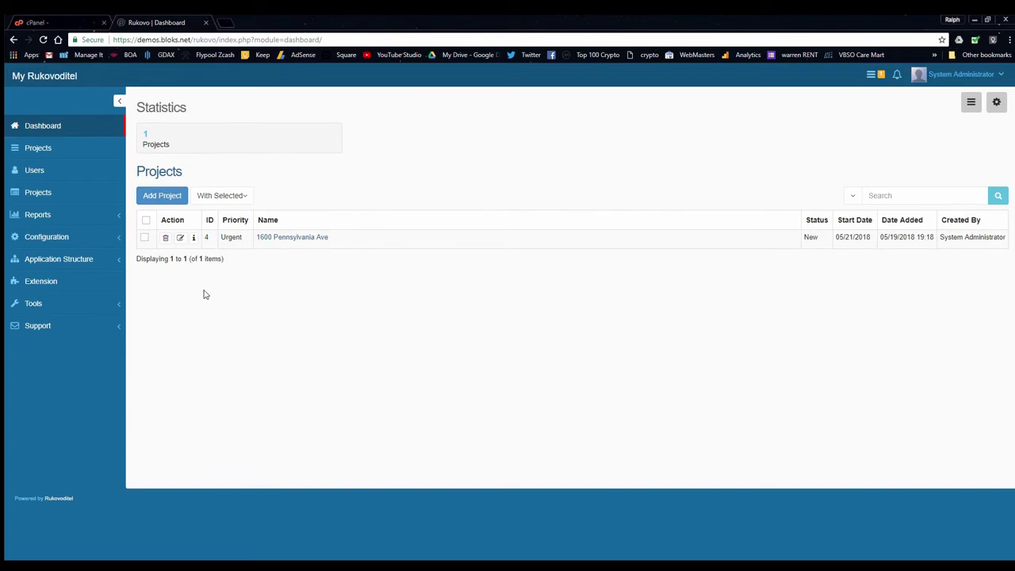
{"action": "left_click", "coordinate": [47, 215]}
Start a new Tasks-entity report named 'Tasks' that shows in the menu
{"action": "left_click", "coordinate": [60, 237]}
{"action": "left_click", "coordinate": [169, 140]}
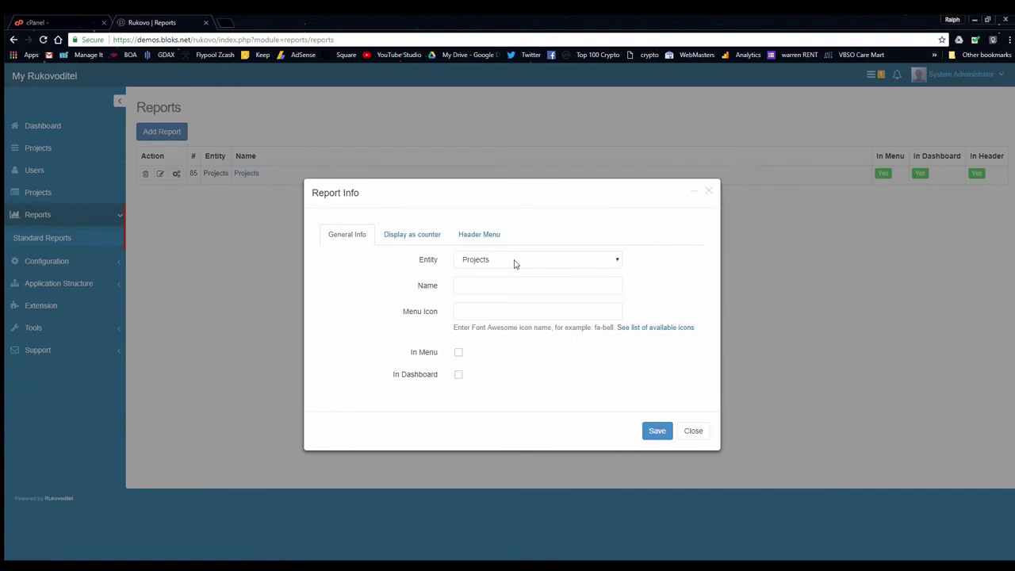
{"action": "left_click", "coordinate": [514, 264]}
{"action": "left_click", "coordinate": [500, 282]}
{"action": "left_click", "coordinate": [487, 289]}
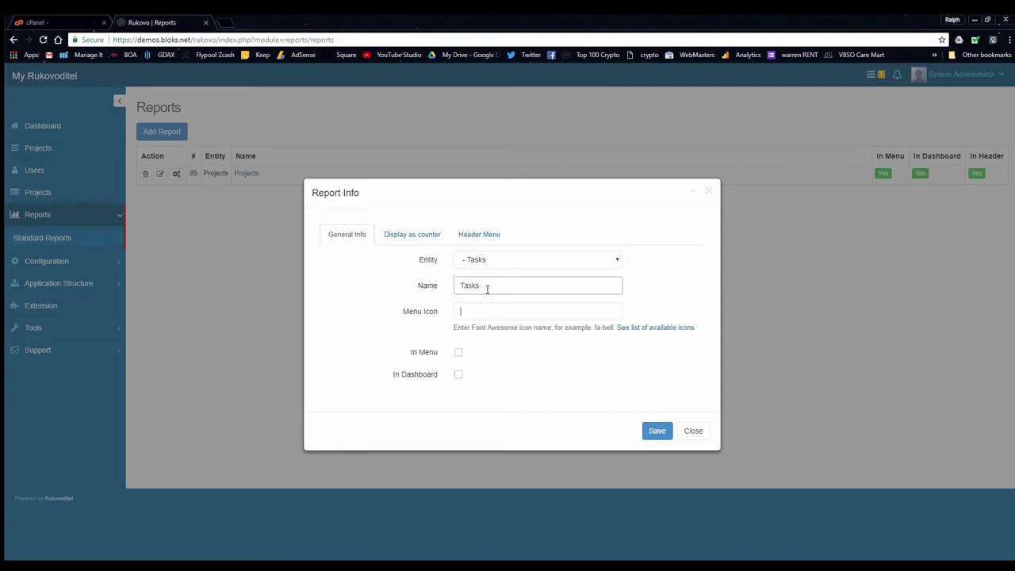
{"action": "left_click", "coordinate": [459, 352]}
Enable its dashboard counter with icon and extra fields Est. Time and Work Hours
{"action": "left_click", "coordinate": [420, 236]}
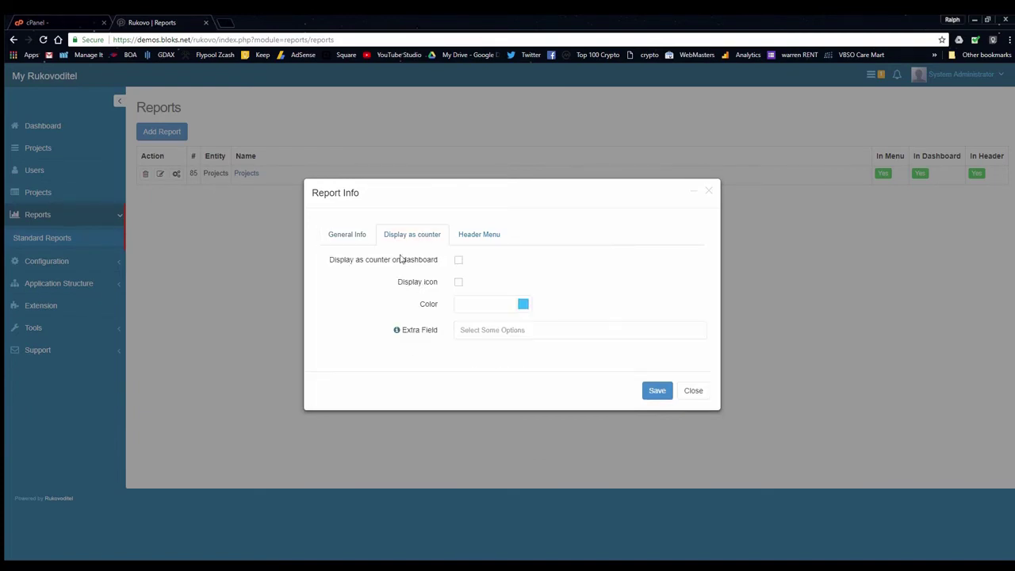
{"action": "left_click", "coordinate": [458, 260]}
{"action": "left_click", "coordinate": [459, 282]}
{"action": "left_click", "coordinate": [471, 332]}
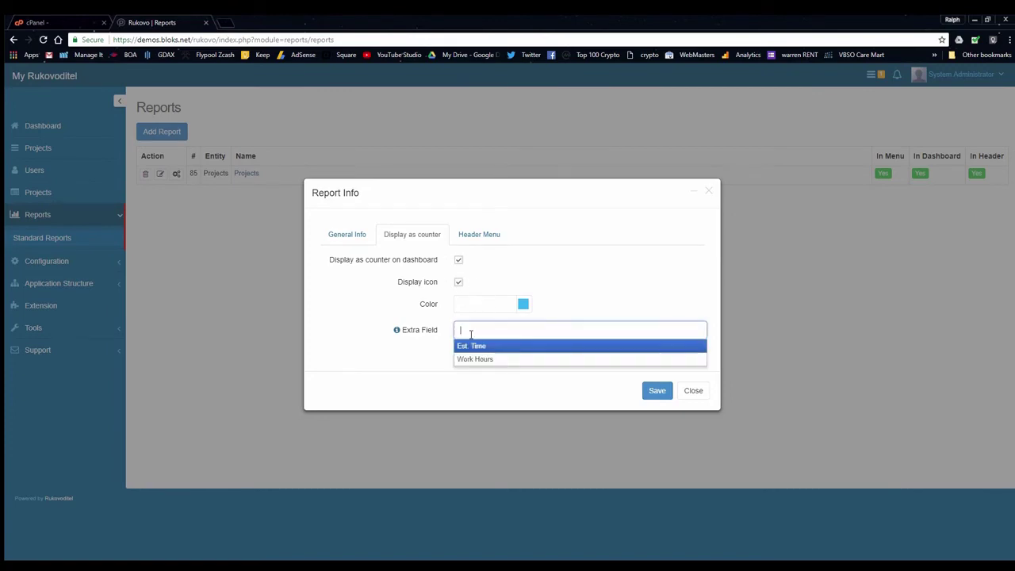
{"action": "left_click", "coordinate": [473, 345]}
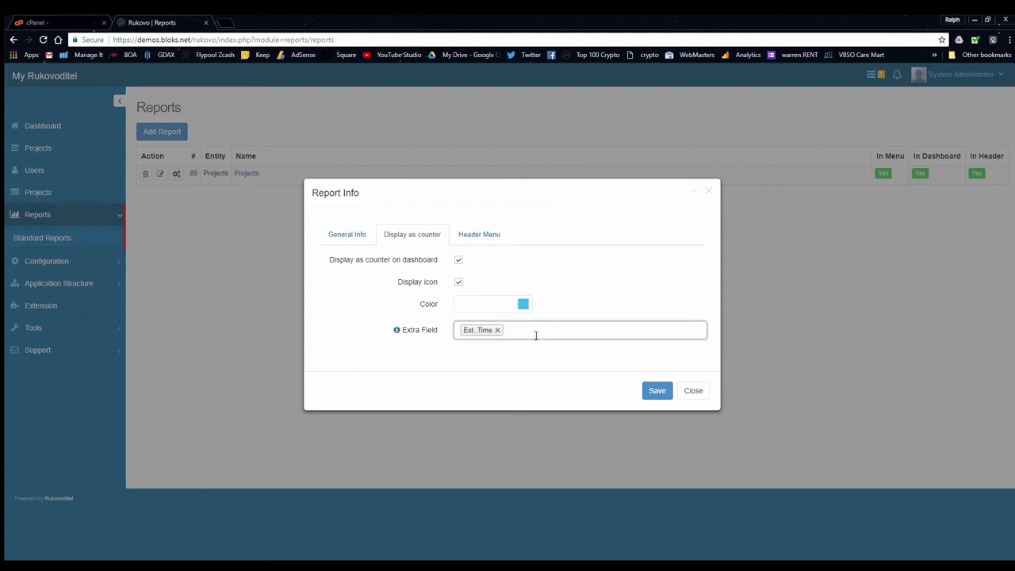
{"action": "left_click", "coordinate": [536, 336]}
{"action": "left_click", "coordinate": [499, 358]}
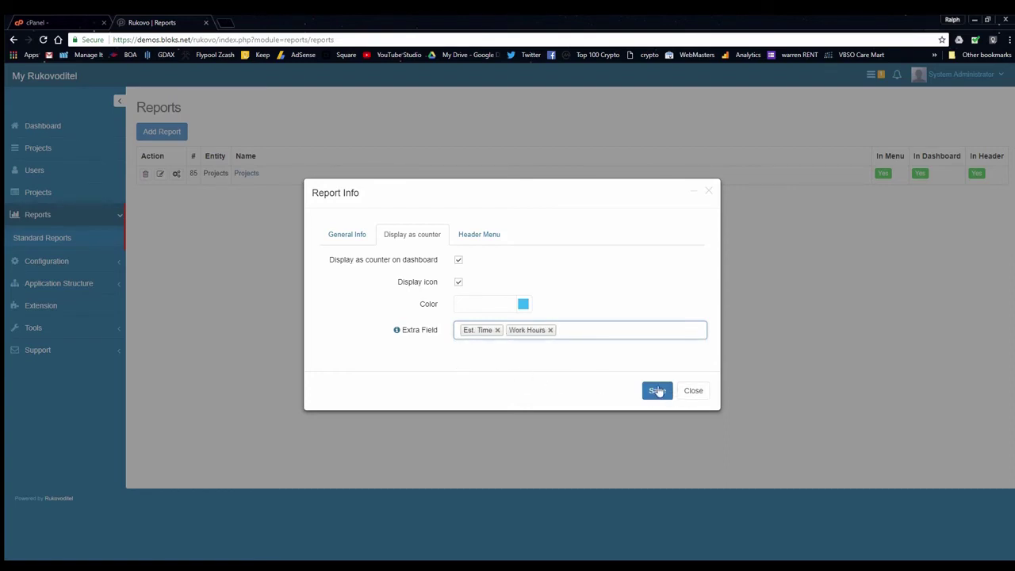
Show it in the header with autoupdate and save the Tasks report
{"action": "left_click", "coordinate": [493, 235]}
{"action": "left_click", "coordinate": [460, 260]}
{"action": "left_click", "coordinate": [457, 281]}
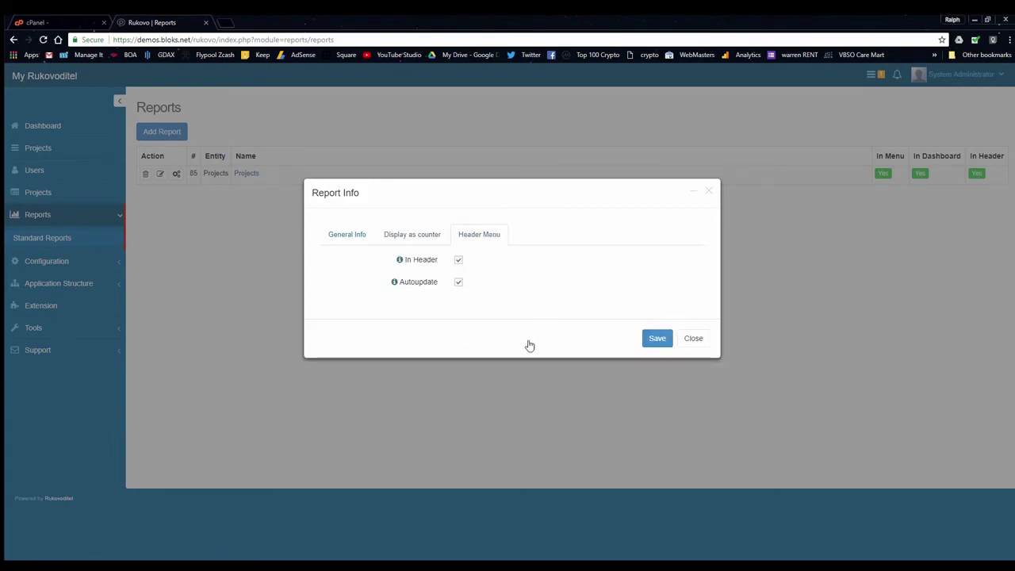
{"action": "left_click", "coordinate": [658, 339]}
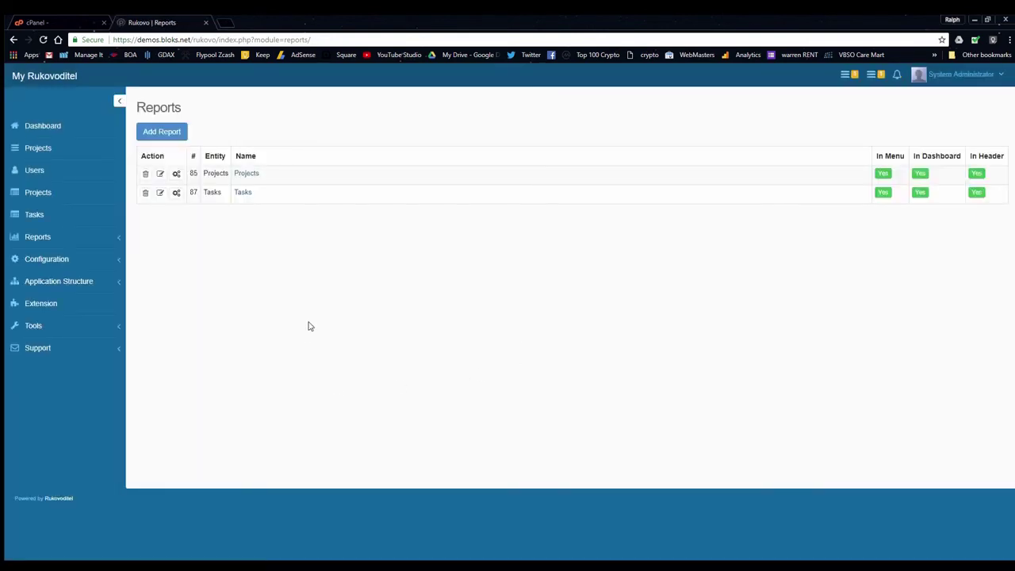
Start a new report covering Users that shows in the menu
{"action": "left_click", "coordinate": [159, 132]}
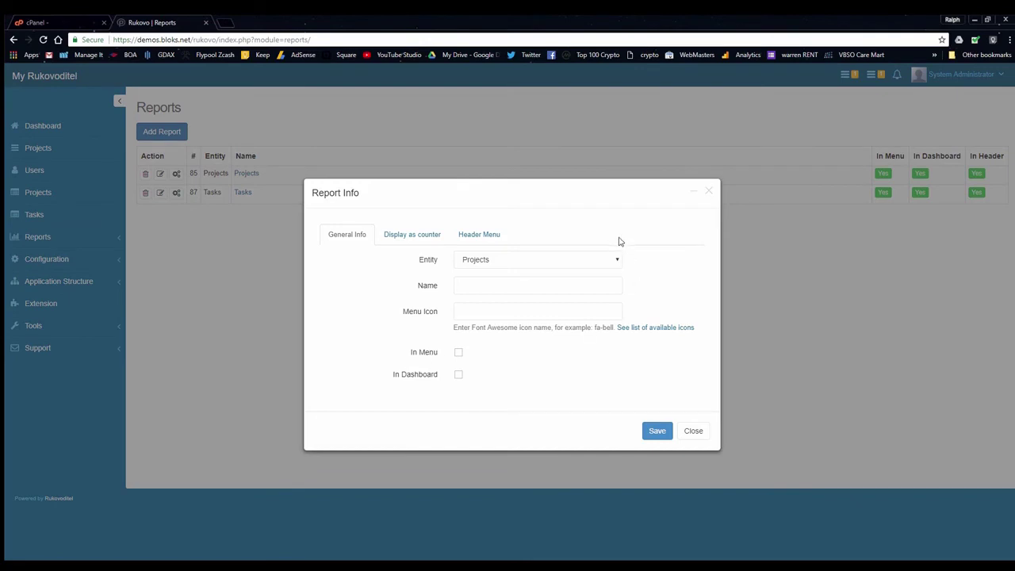
{"action": "key", "text": "Down"}
{"action": "left_click", "coordinate": [505, 286]}
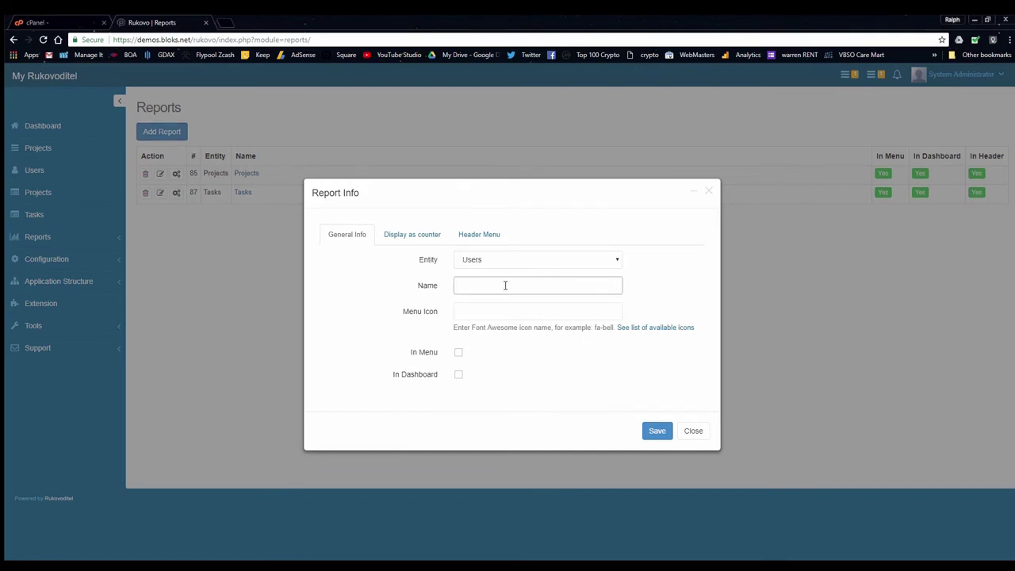
{"action": "key", "text": "Tab"}
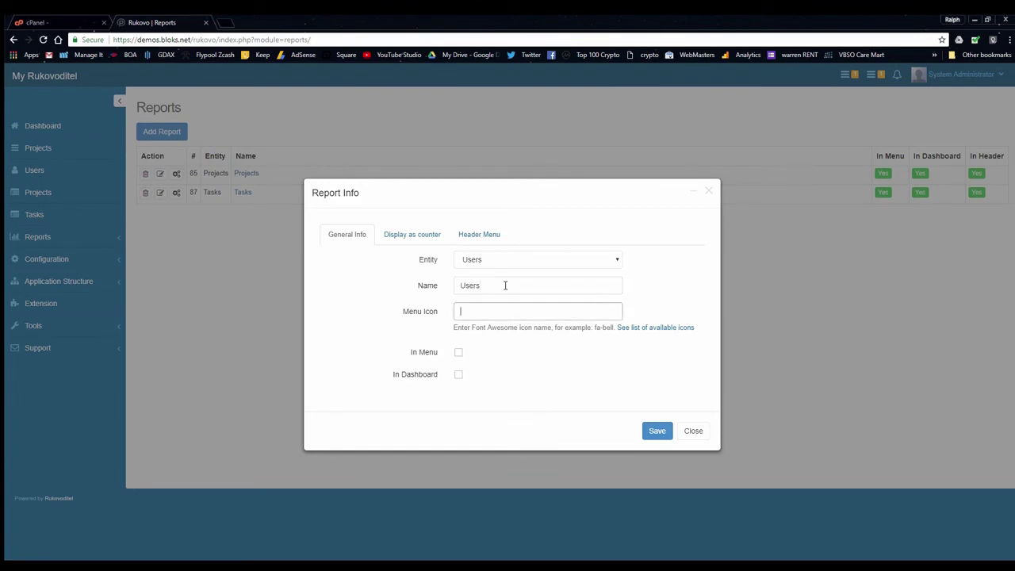
{"action": "left_click", "coordinate": [459, 352]}
Enable its counter with icon and auto-updating header entry, save, and return to the dashboard
{"action": "left_click", "coordinate": [425, 235]}
{"action": "left_click", "coordinate": [458, 261]}
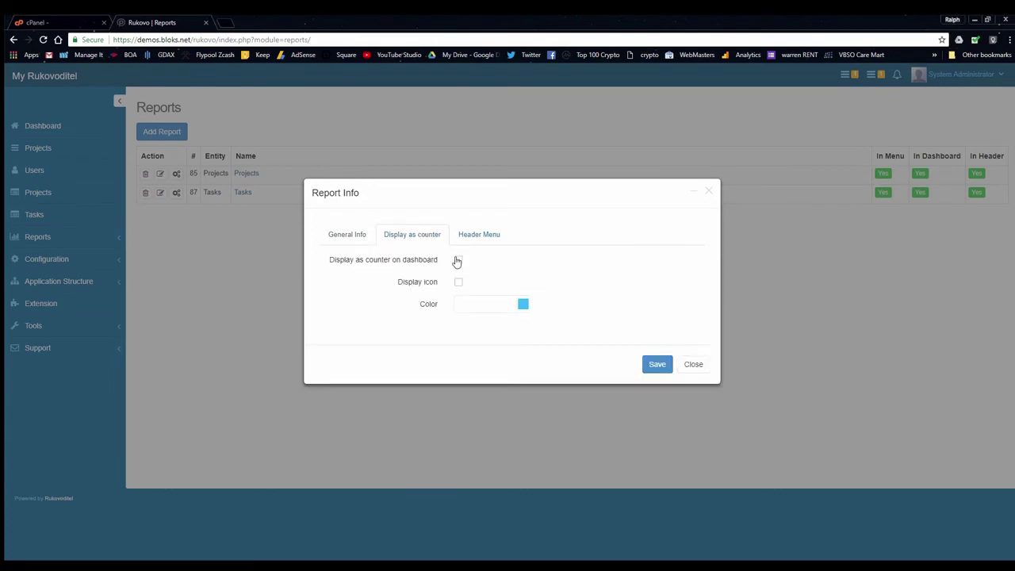
{"action": "left_click", "coordinate": [459, 281]}
{"action": "left_click", "coordinate": [488, 234]}
{"action": "left_click", "coordinate": [459, 260]}
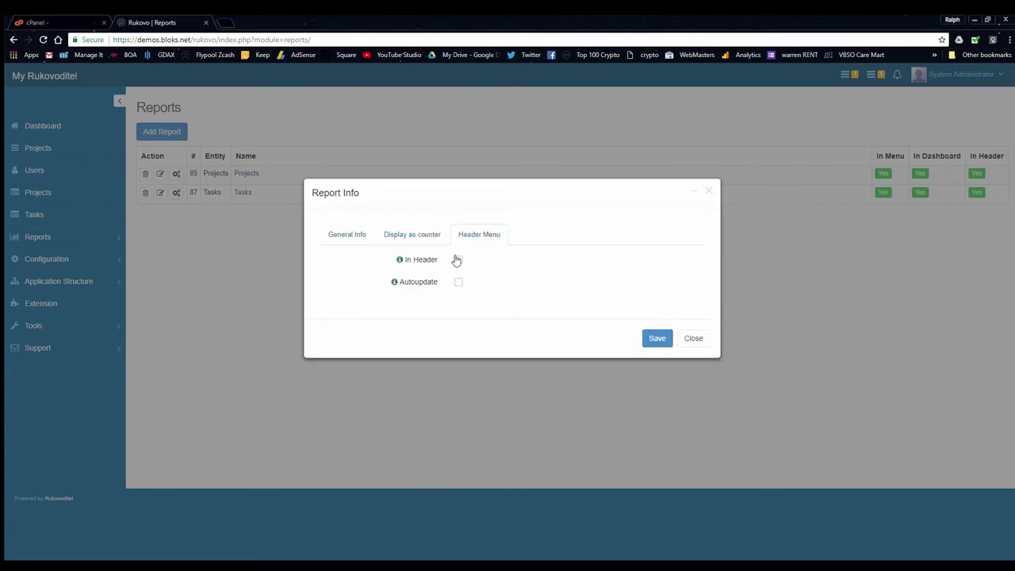
{"action": "left_click", "coordinate": [459, 283]}
{"action": "left_click", "coordinate": [653, 338]}
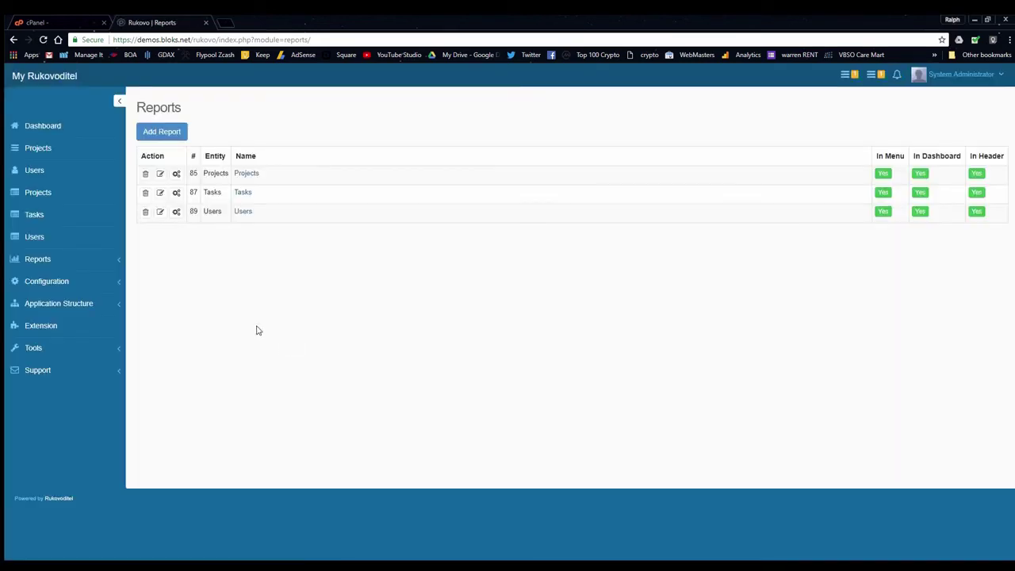
{"action": "left_click", "coordinate": [61, 126]}
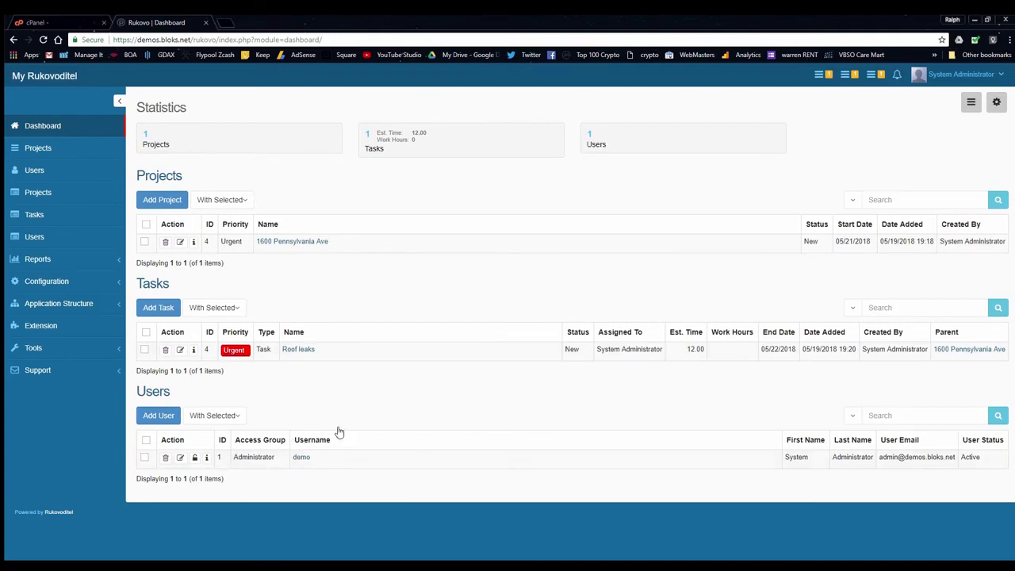
Open the Users report from the sidebar menu
{"action": "left_click", "coordinate": [68, 238]}
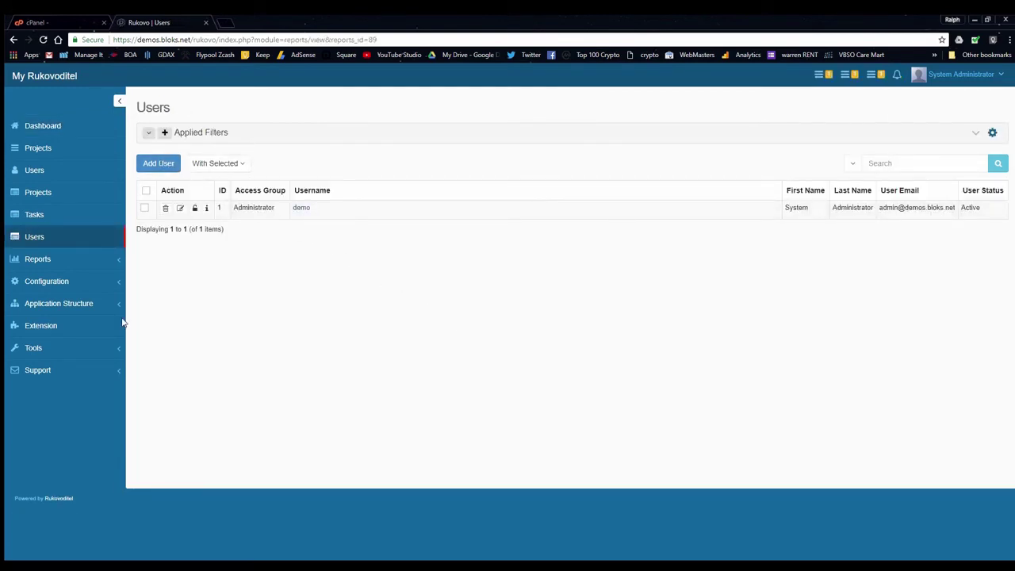
Start a new Manager user, enter the username, and clear the password for auto-generation
{"action": "left_click", "coordinate": [163, 163]}
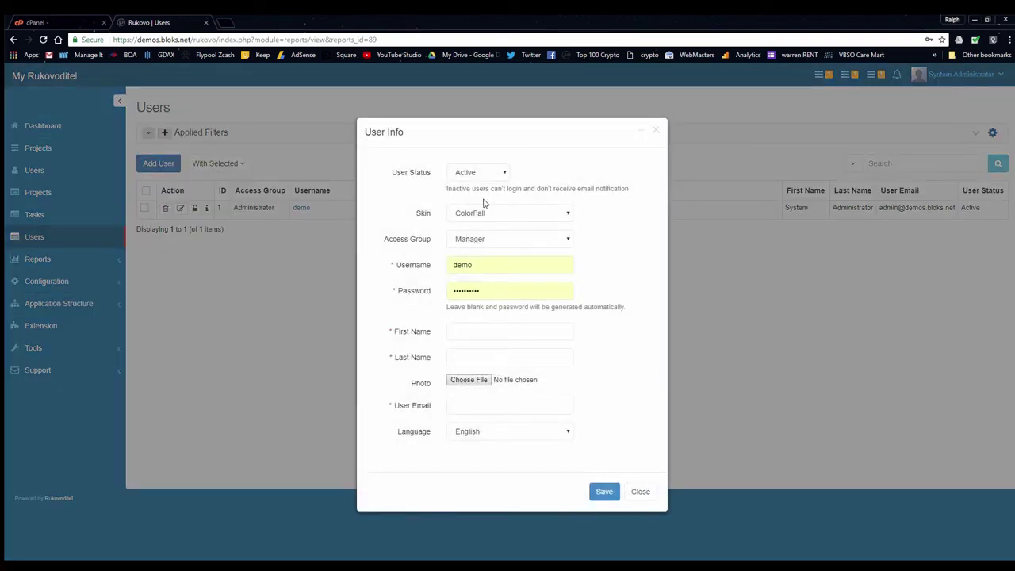
{"action": "left_click", "coordinate": [504, 239]}
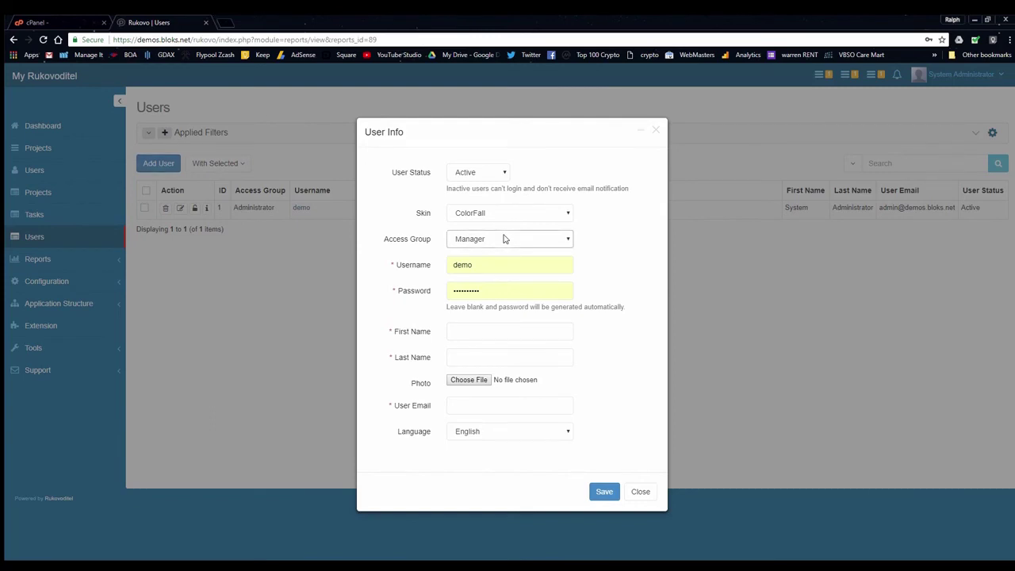
{"action": "key", "text": "Tab"}
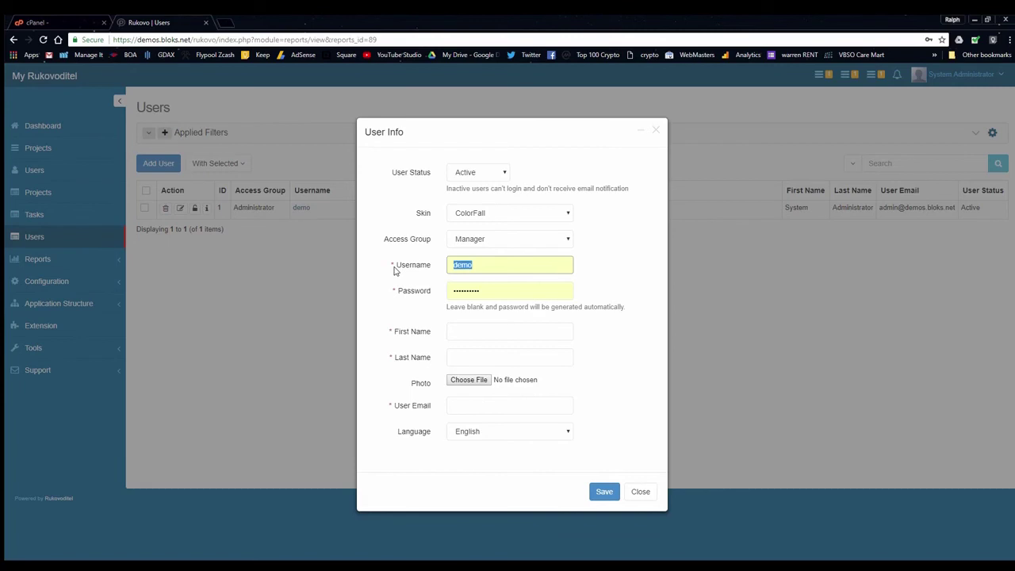
{"action": "type", "text": "jon"}
{"action": "key", "text": "Tab"}
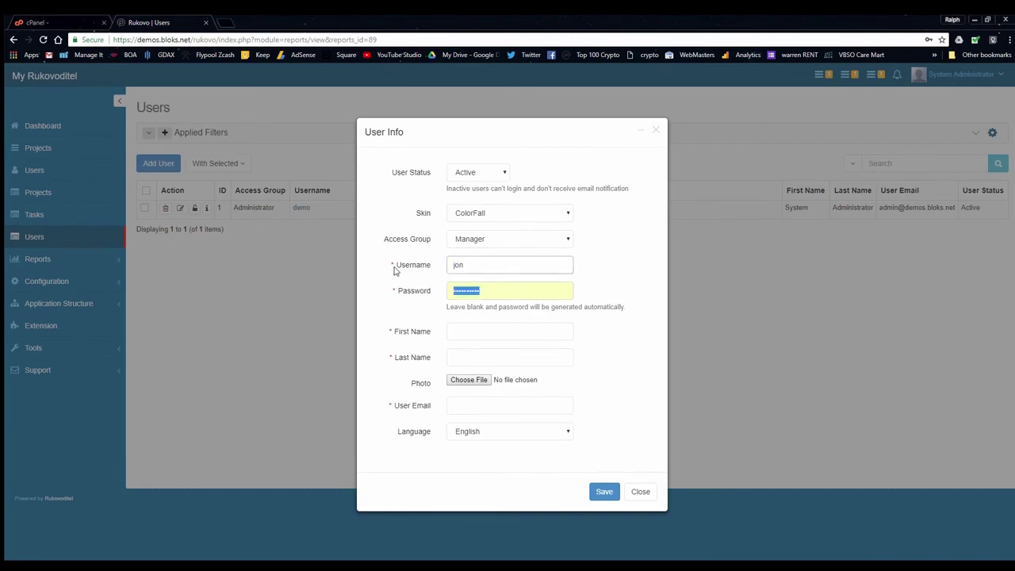
{"action": "key", "text": "BackSpace"}
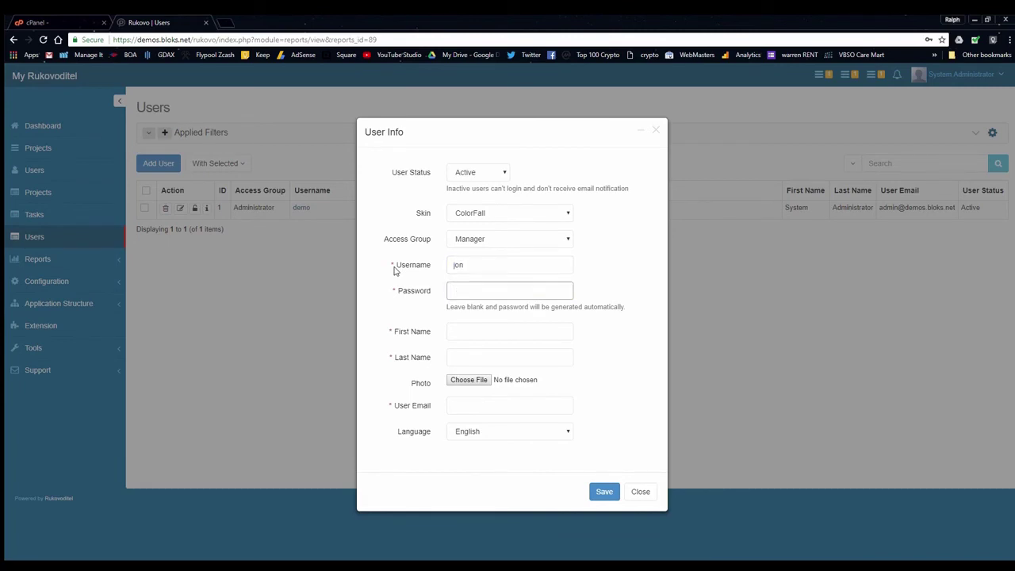
{"action": "key", "text": "Tab"}
{"action": "key", "text": "Tab"}
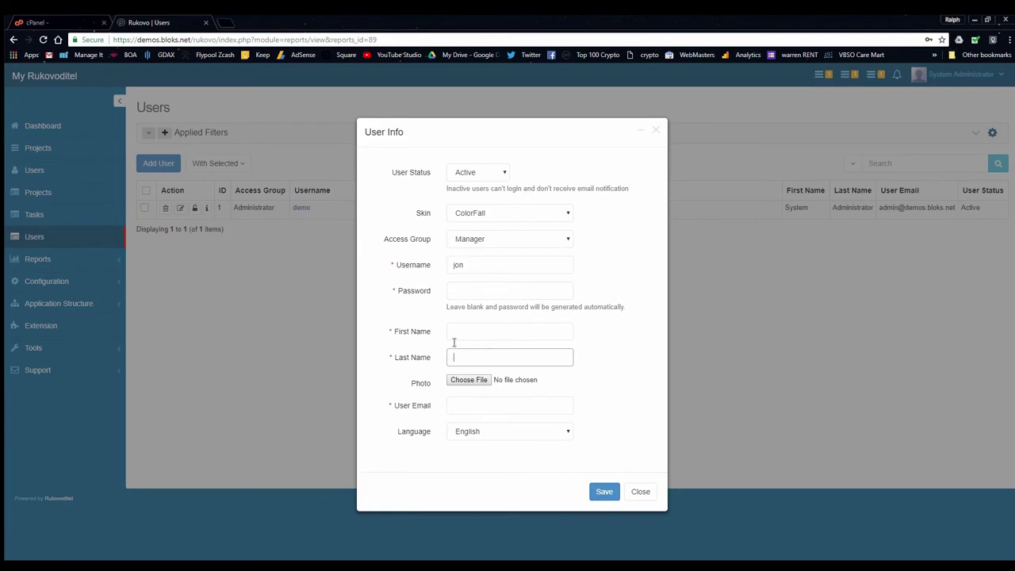
Fill in the user's first name, last name and e-mail address, then save
{"action": "left_click", "coordinate": [463, 332]}
{"action": "key", "text": "Tab"}
{"action": "key", "text": "Tab"}
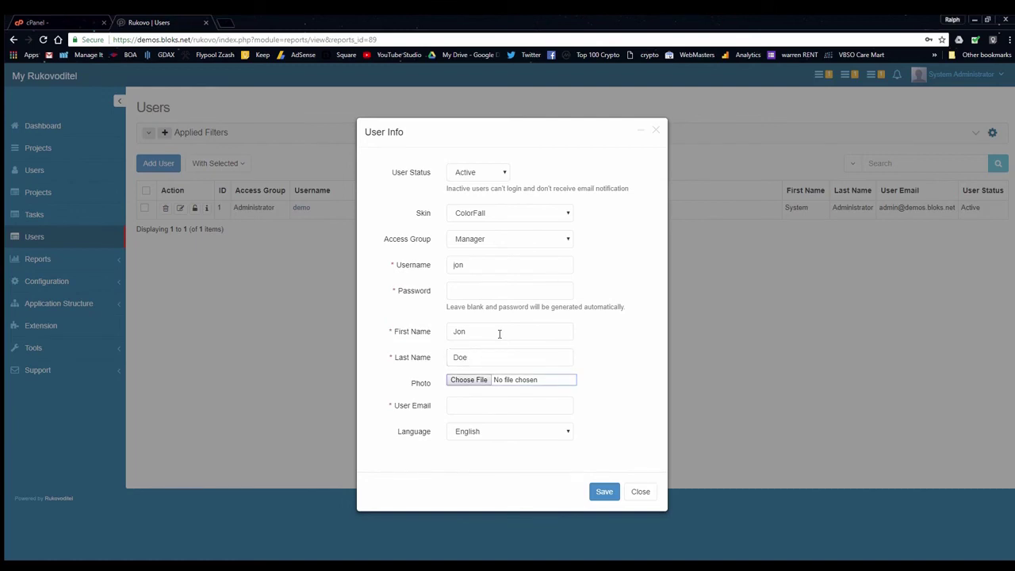
{"action": "left_click", "coordinate": [482, 404]}
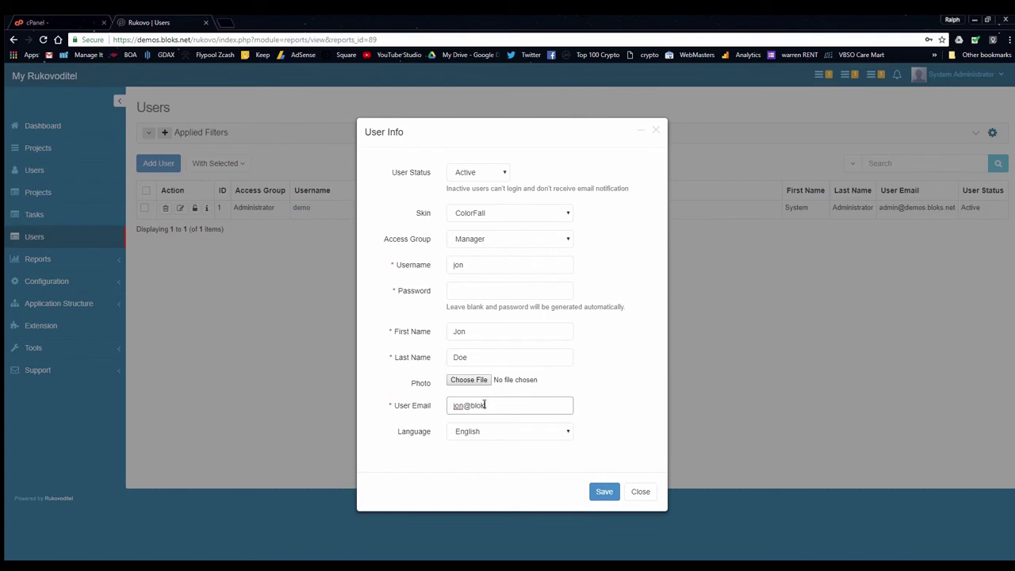
{"action": "key", "text": "Tab"}
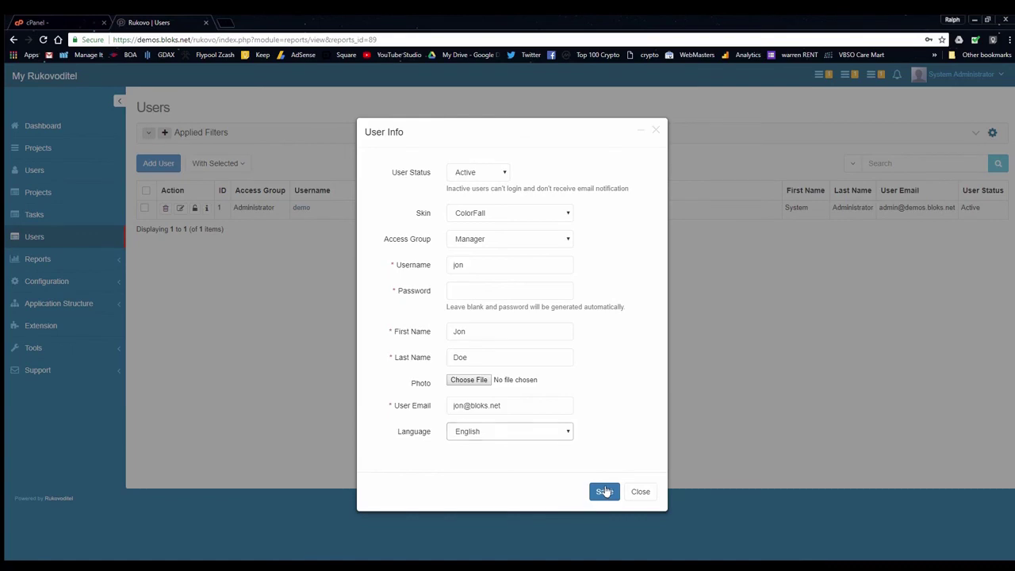
{"action": "left_click", "coordinate": [604, 492]}
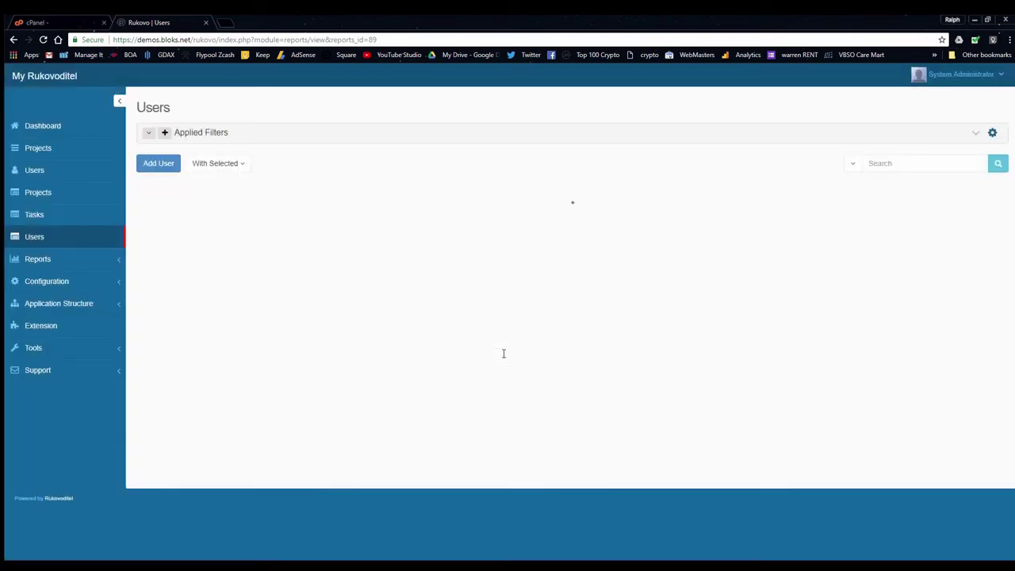
From the dashboard, add the new manager on the project's Team tab and save the project
{"action": "left_click", "coordinate": [66, 125]}
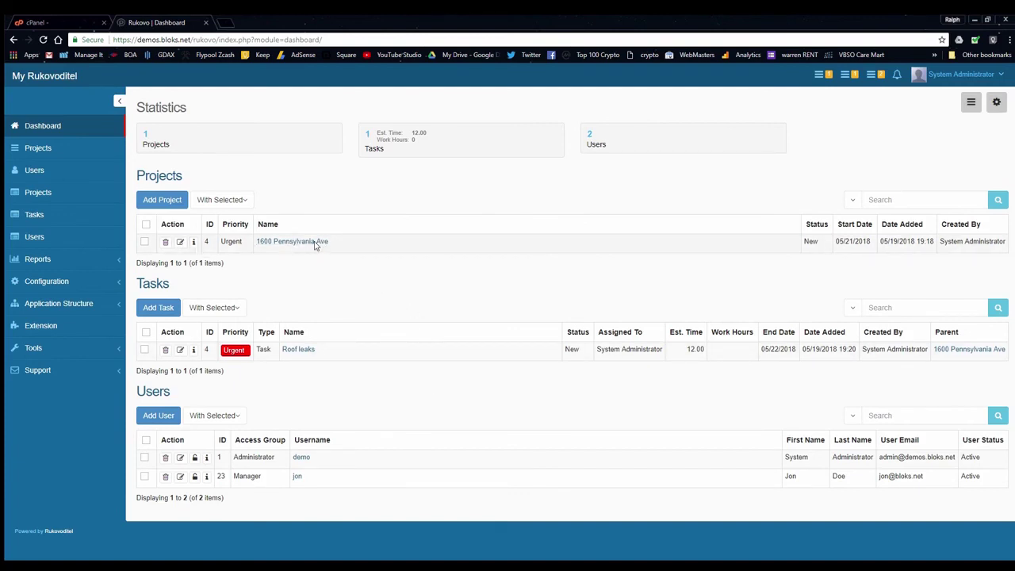
{"action": "left_click", "coordinate": [180, 242]}
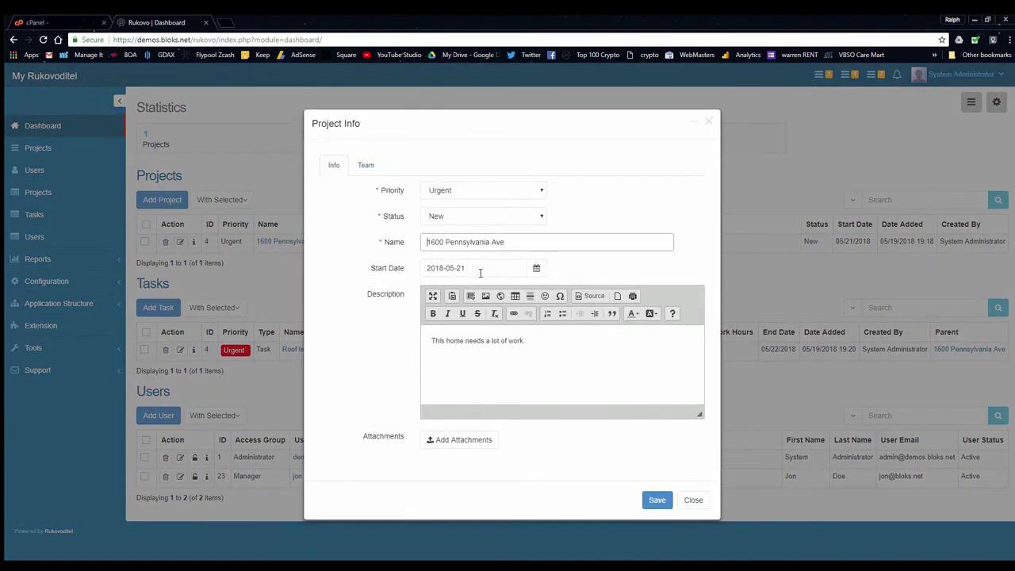
{"action": "left_click", "coordinate": [367, 165]}
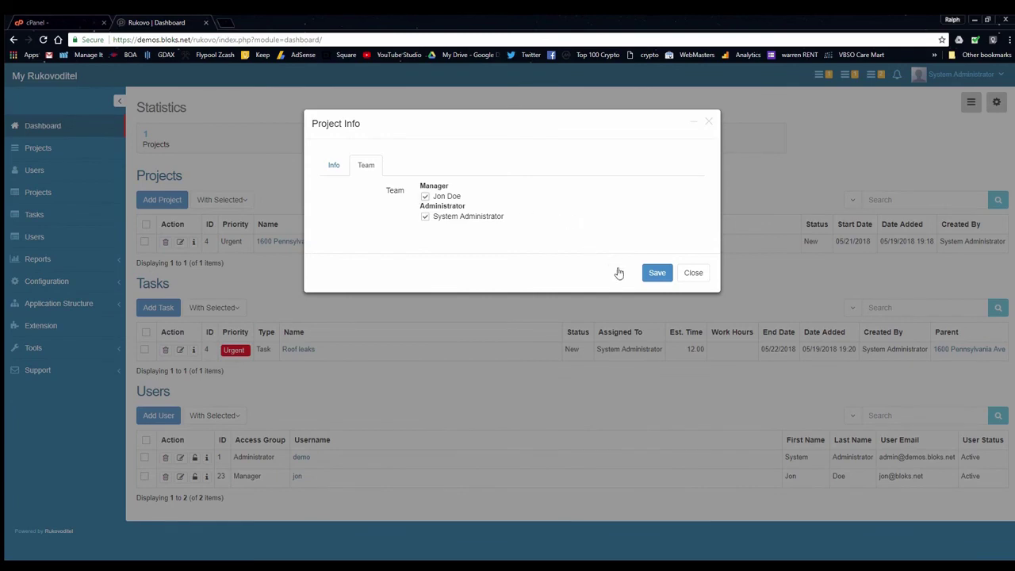
{"action": "left_click", "coordinate": [658, 272]}
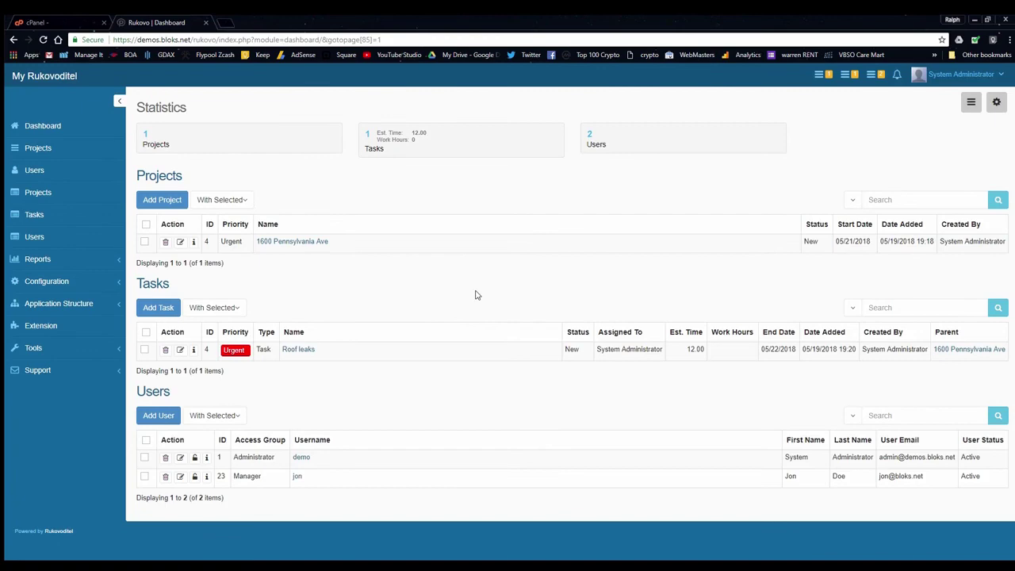
Set the Roof leaks task's Assigned To to the new manager instead of System Administrator, and save
{"action": "left_click", "coordinate": [181, 351]}
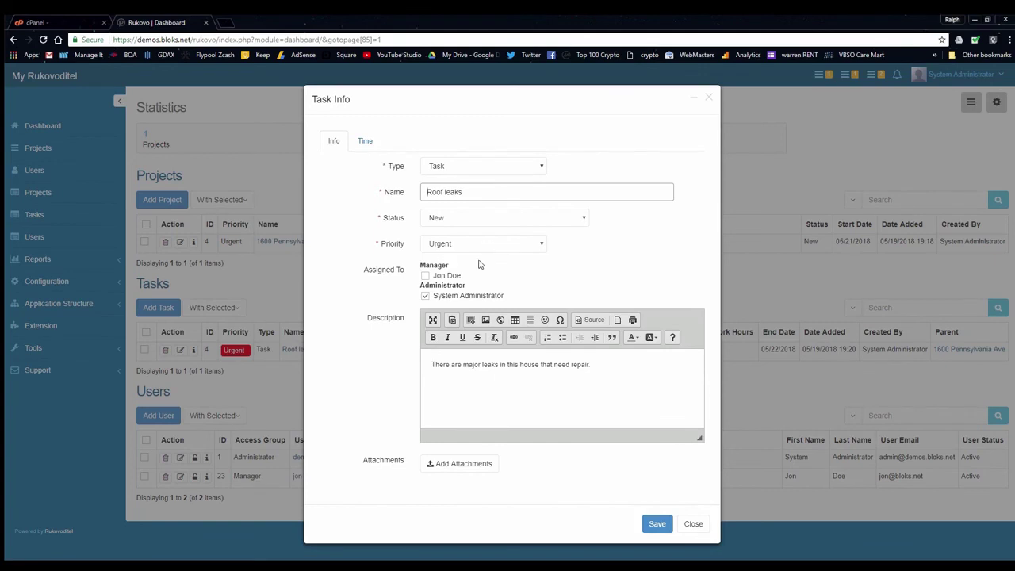
{"action": "left_click", "coordinate": [426, 276]}
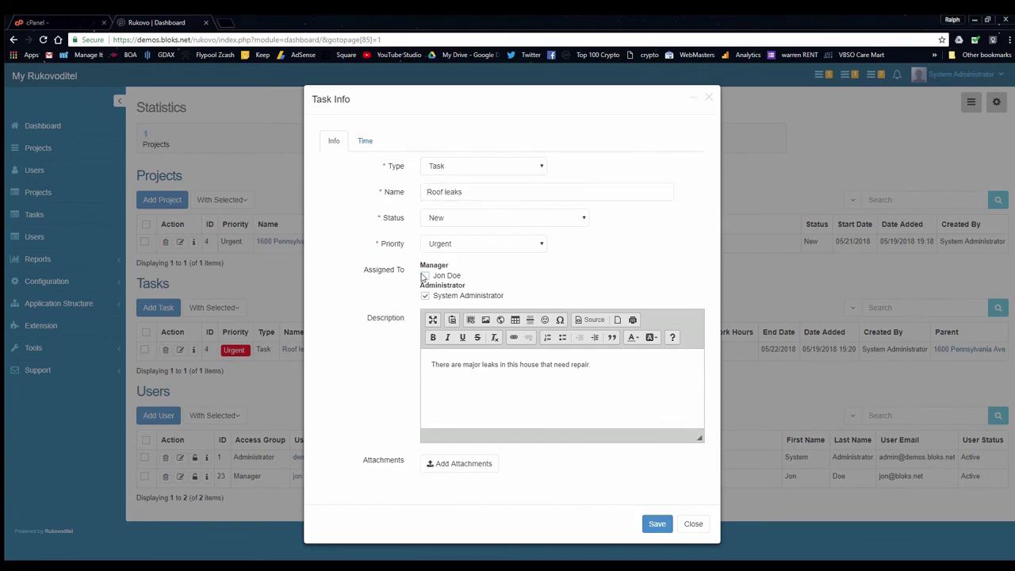
{"action": "left_click", "coordinate": [425, 295]}
{"action": "left_click", "coordinate": [657, 524]}
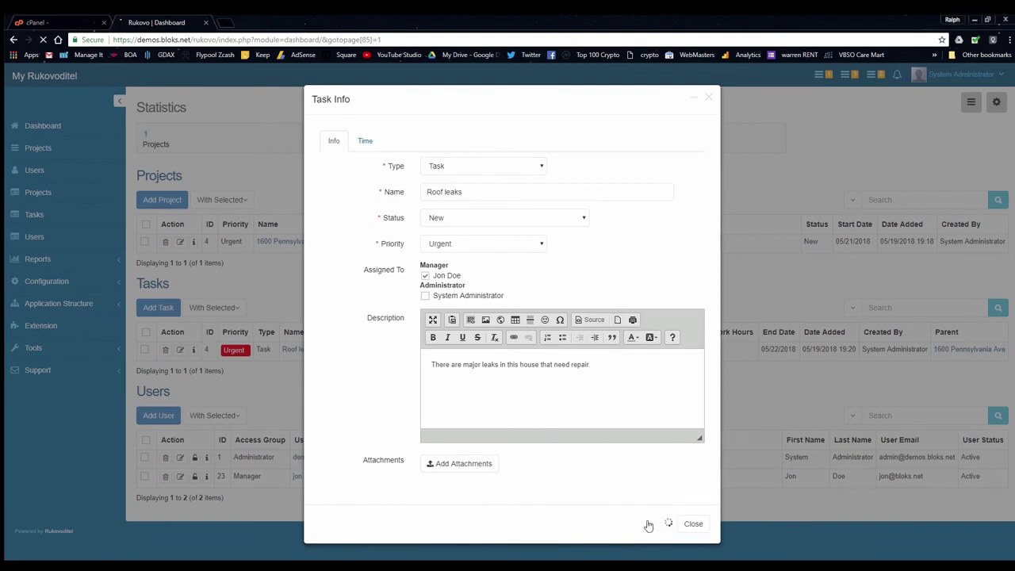